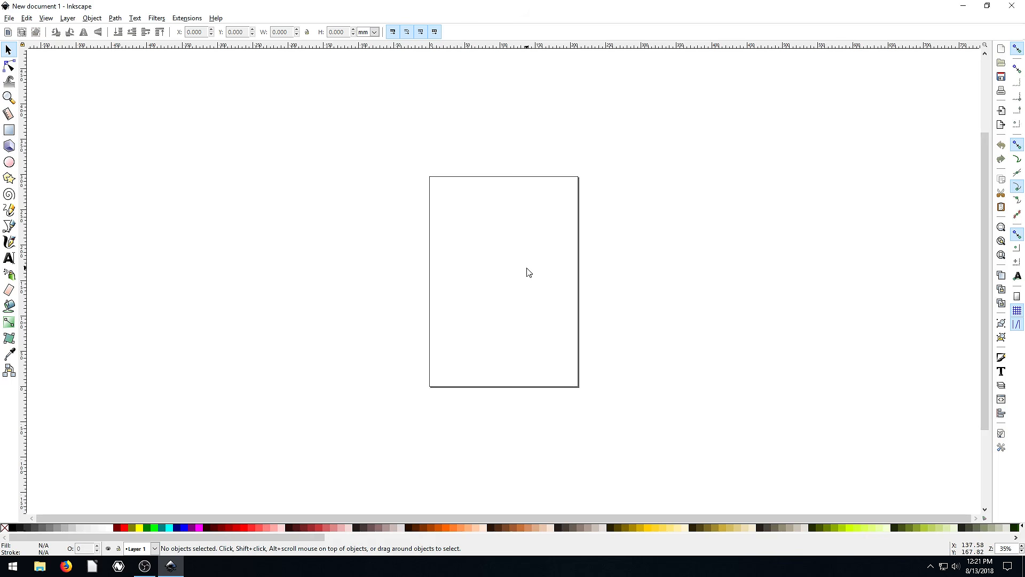
- Scroll the view vertically up and down over the blank page
{"action": "scroll", "coordinate": [527, 272], "scroll_direction": "down", "scroll_amount": 5}
{"action": "scroll", "coordinate": [528, 272], "scroll_direction": "up", "scroll_amount": 6}
{"action": "scroll", "coordinate": [528, 272], "scroll_direction": "down", "scroll_amount": 6}
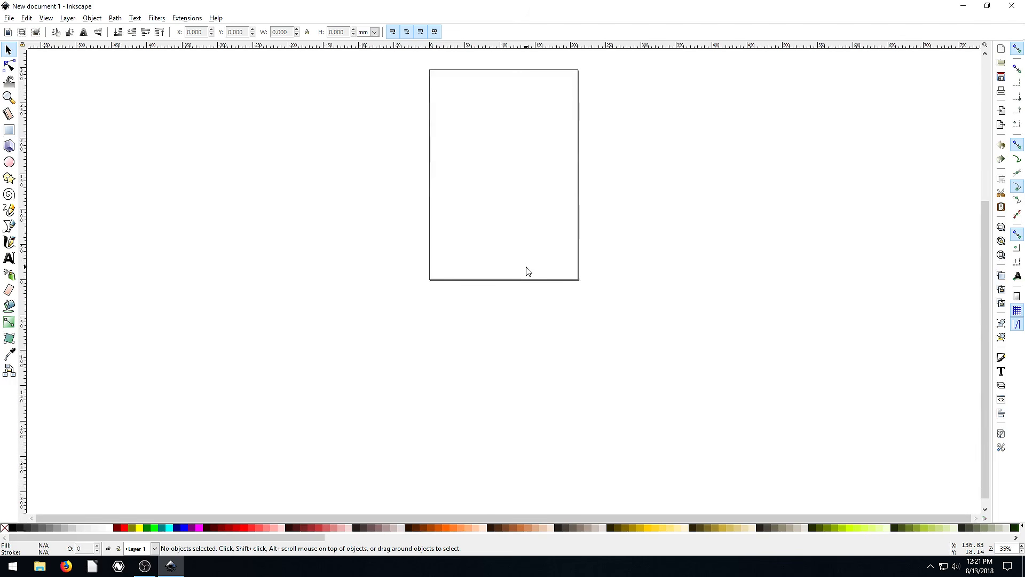
{"action": "scroll", "coordinate": [527, 271], "scroll_direction": "up", "scroll_amount": 6}
{"action": "scroll", "coordinate": [527, 270], "scroll_direction": "down", "scroll_amount": 3}
{"action": "scroll", "coordinate": [525, 271], "scroll_direction": "up", "scroll_amount": 1}
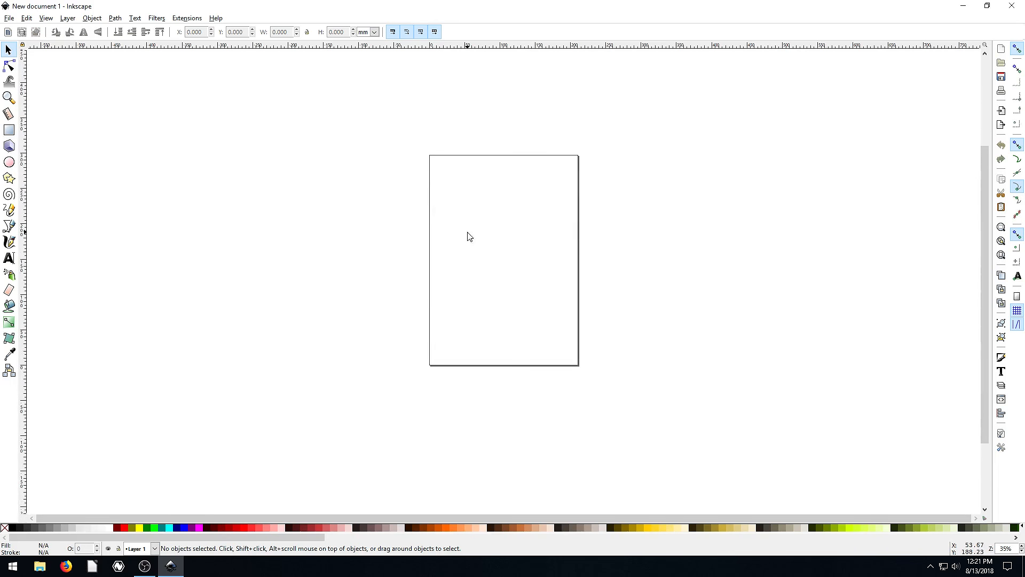
{"action": "scroll", "coordinate": [492, 220], "scroll_direction": "up", "scroll_amount": 1}
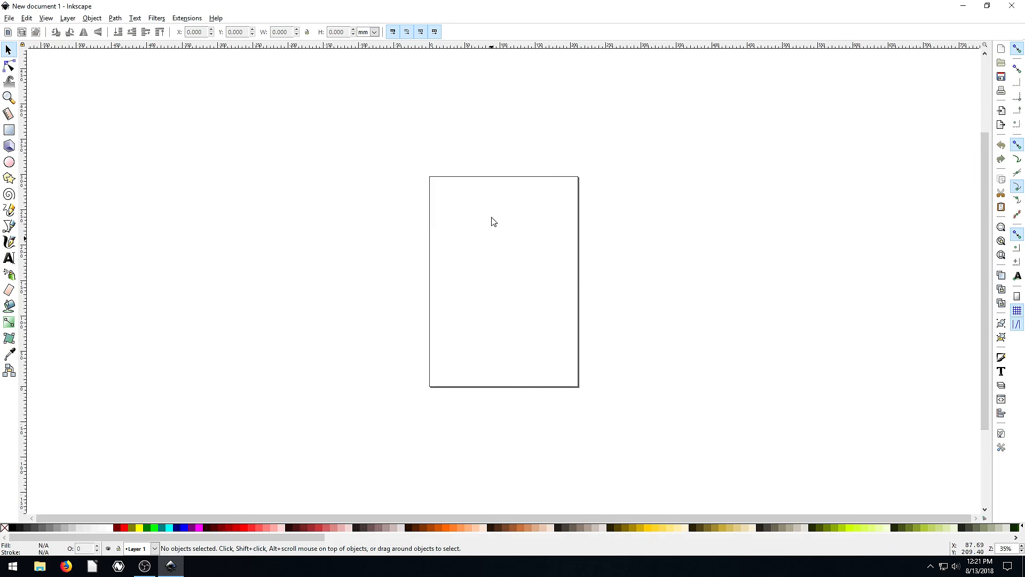
- Pan the canvas freely in all directions, away from the page and back to it
{"action": "left_click_drag", "start_coordinate": [491, 218], "coordinate": [221, 321]}
{"action": "left_click_drag", "start_coordinate": [217, 370], "coordinate": [488, 238]}
{"action": "left_click_drag", "start_coordinate": [338, 193], "coordinate": [554, 240]}
{"action": "left_click_drag", "start_coordinate": [342, 238], "coordinate": [669, 247]}
{"action": "left_click_drag", "start_coordinate": [315, 208], "coordinate": [534, 294]}
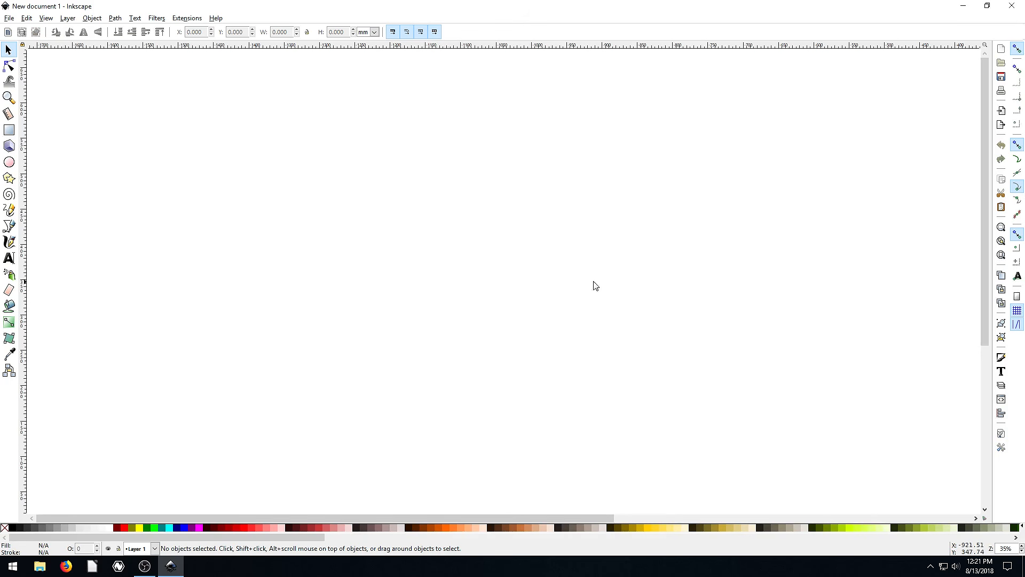
{"action": "left_click_drag", "start_coordinate": [617, 252], "coordinate": [291, 275]}
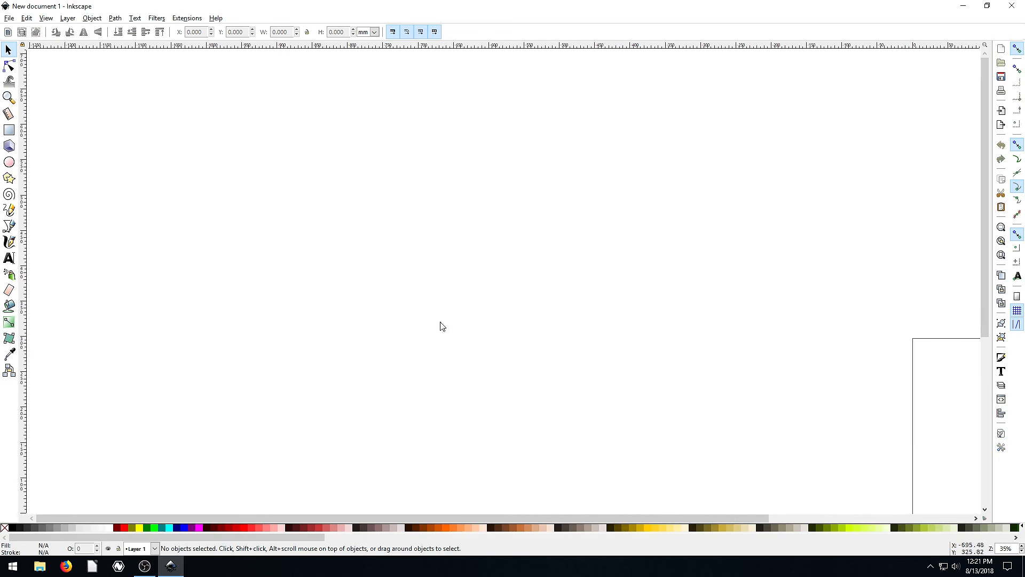
{"action": "left_click_drag", "start_coordinate": [603, 346], "coordinate": [492, 247]}
{"action": "left_click_drag", "start_coordinate": [560, 288], "coordinate": [446, 224]}
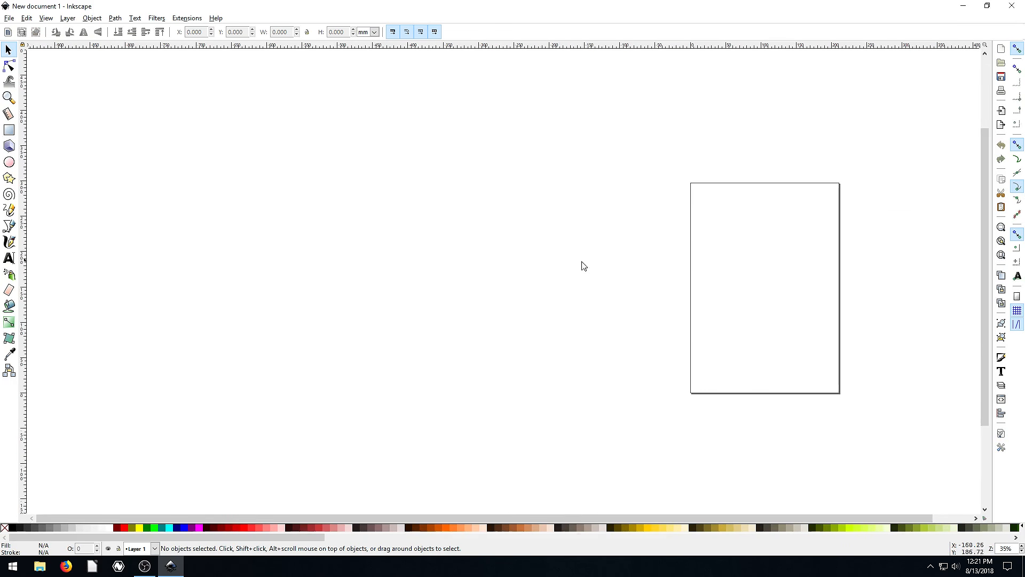
{"action": "left_click_drag", "start_coordinate": [640, 272], "coordinate": [487, 254]}
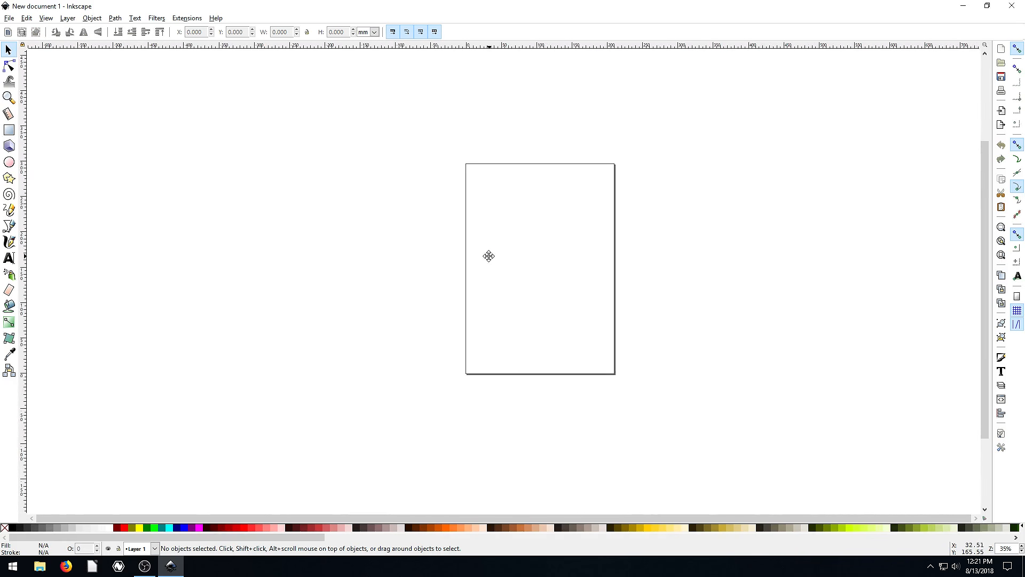
- Zoom out and in repeatedly on the blank page, ending at 140% near its lower edge
{"action": "key", "text": "ctrl"}
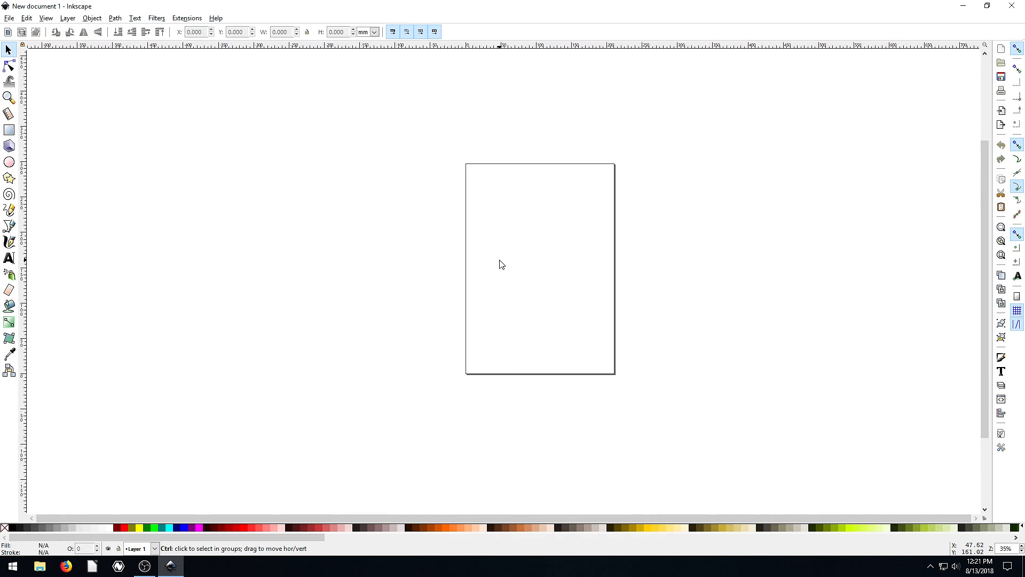
{"action": "scroll", "coordinate": [527, 264], "scroll_direction": "down", "scroll_amount": 4, "text": "ctrl"}
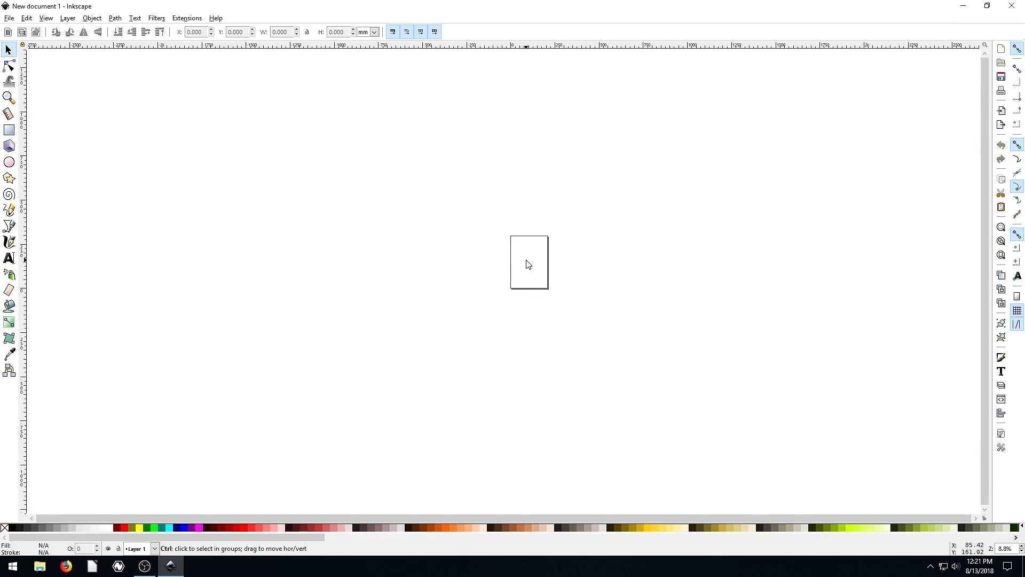
{"action": "scroll", "coordinate": [527, 264], "scroll_direction": "up", "scroll_amount": 6, "text": "ctrl"}
{"action": "scroll", "coordinate": [529, 265], "scroll_direction": "down", "scroll_amount": 1, "text": "ctrl"}
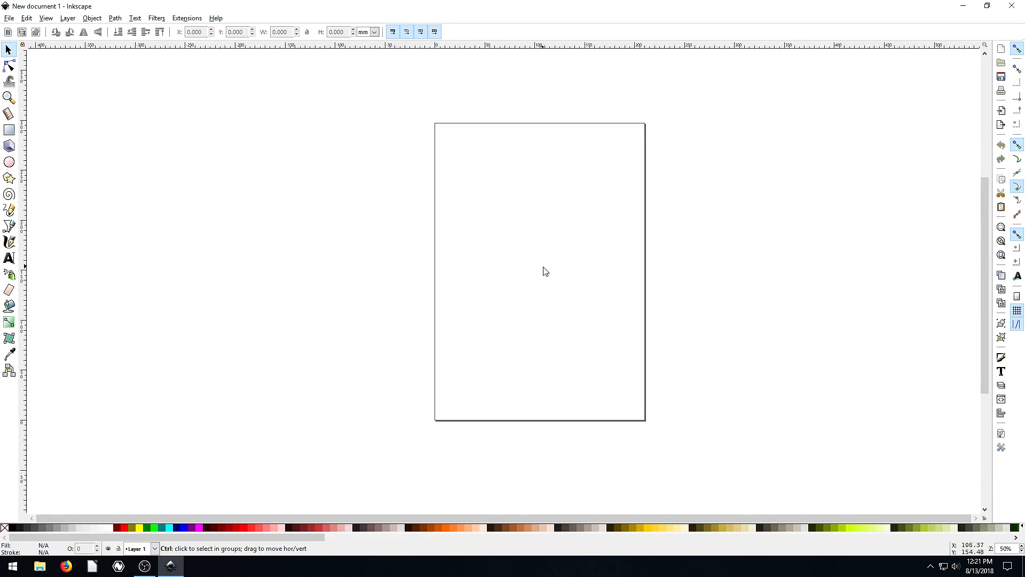
{"action": "scroll", "coordinate": [543, 271], "scroll_direction": "up", "scroll_amount": 3, "text": "ctrl"}
{"action": "scroll", "coordinate": [523, 259], "scroll_direction": "down", "scroll_amount": 2, "text": "ctrl"}
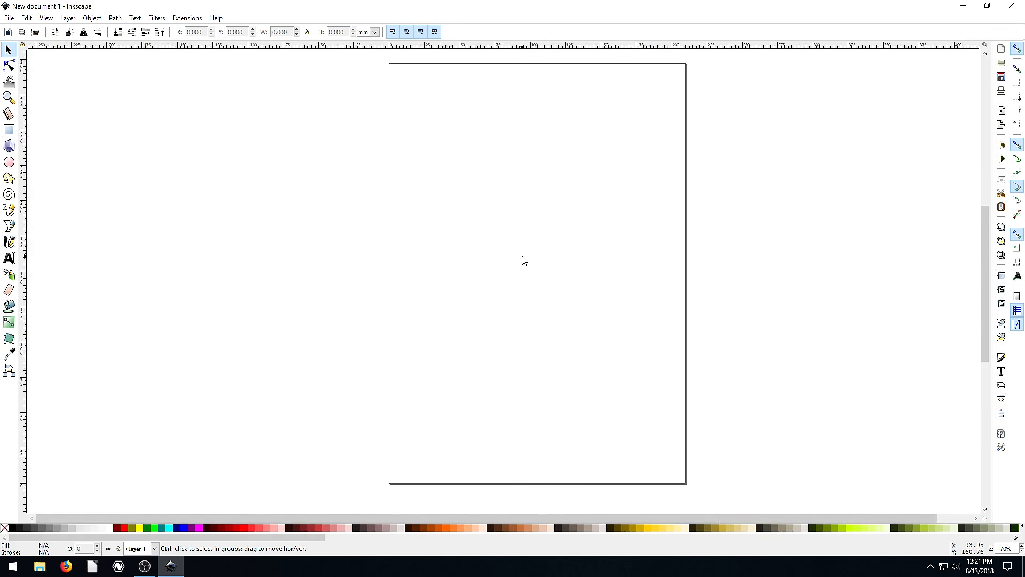
{"action": "scroll", "coordinate": [523, 260], "scroll_direction": "down", "scroll_amount": 1, "text": "ctrl"}
{"action": "scroll", "coordinate": [522, 260], "scroll_direction": "down", "scroll_amount": 8, "text": "ctrl"}
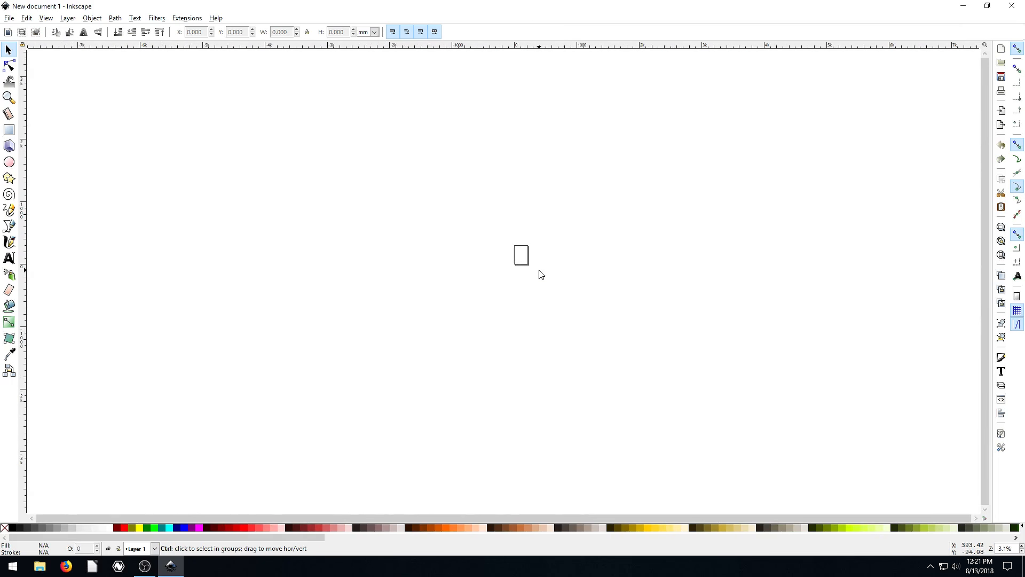
{"action": "scroll", "coordinate": [522, 263], "scroll_direction": "up", "scroll_amount": 11, "text": "ctrl"}
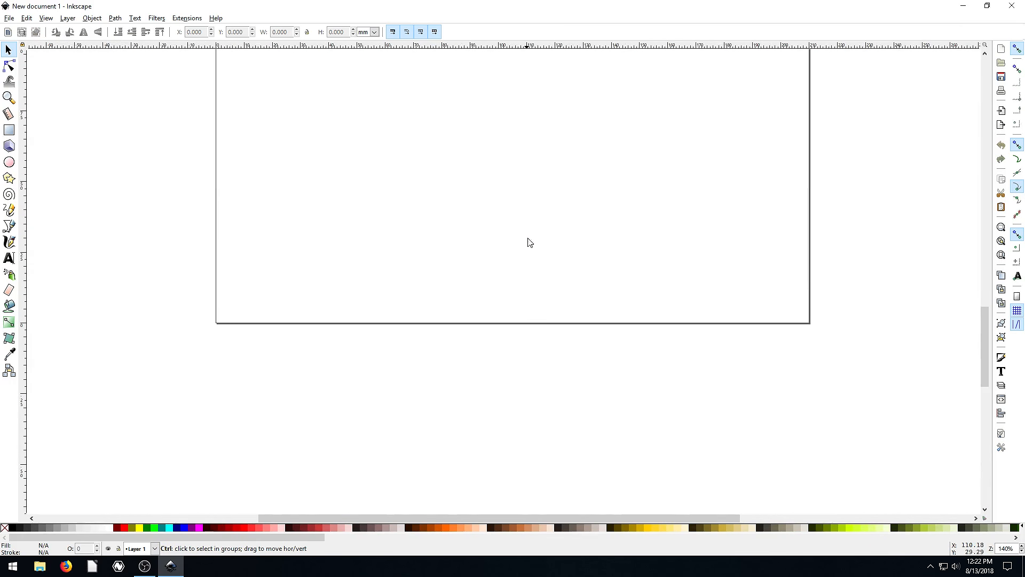
- Scroll the enlarged page horizontally and vertically to view its upper part
{"action": "scroll", "coordinate": [526, 240], "scroll_direction": "up", "scroll_amount": 1}
{"action": "left_click_drag", "start_coordinate": [632, 517], "coordinate": [708, 516]}
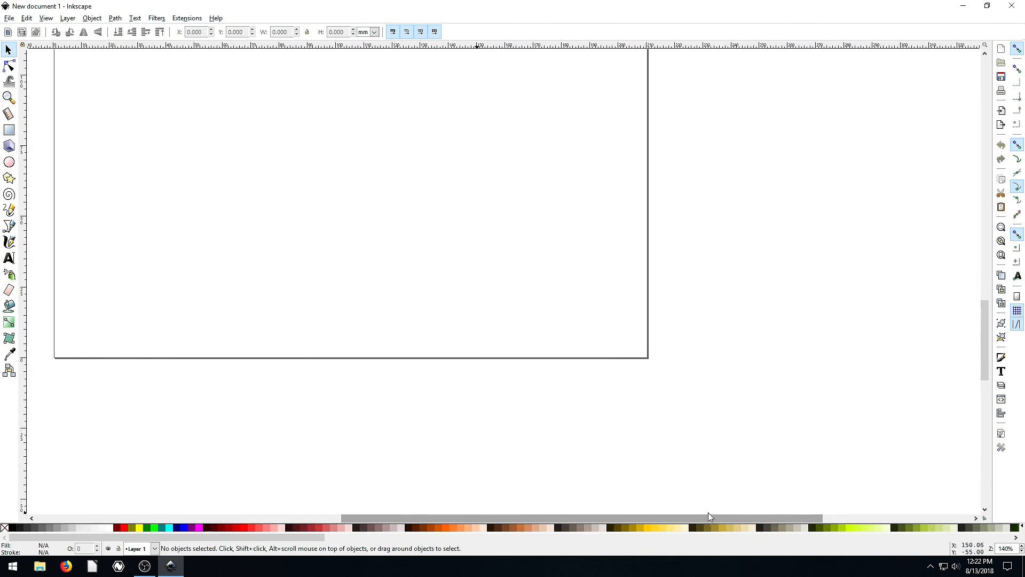
{"action": "scroll", "coordinate": [708, 511], "scroll_direction": "left", "scroll_amount": 4}
{"action": "left_click_drag", "start_coordinate": [984, 341], "coordinate": [982, 244]}
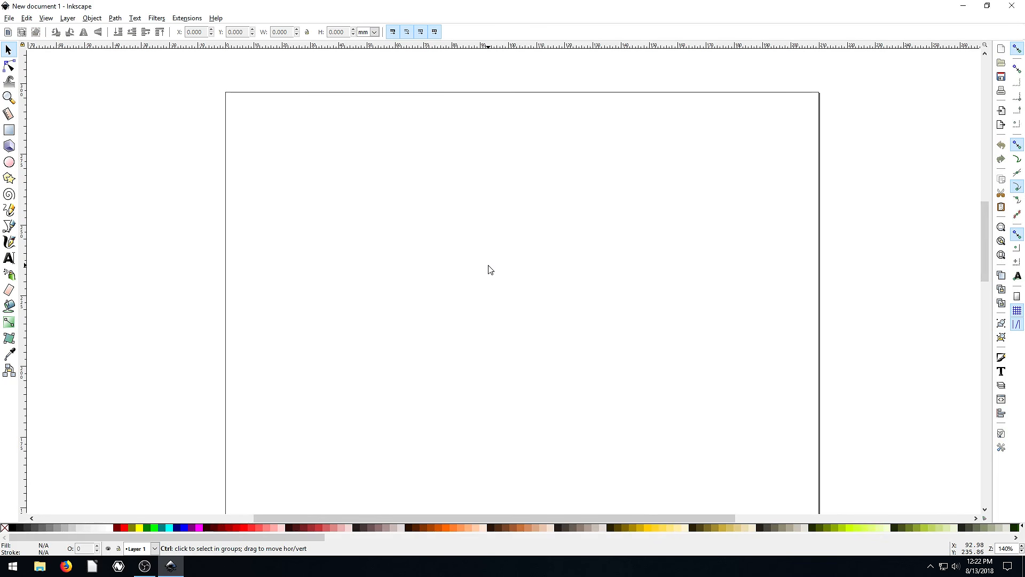
{"action": "scroll", "coordinate": [491, 269], "scroll_direction": "down", "scroll_amount": 1}
{"action": "scroll", "coordinate": [491, 269], "scroll_direction": "up", "scroll_amount": 1}
{"action": "scroll", "coordinate": [490, 270], "scroll_direction": "left", "scroll_amount": 2}
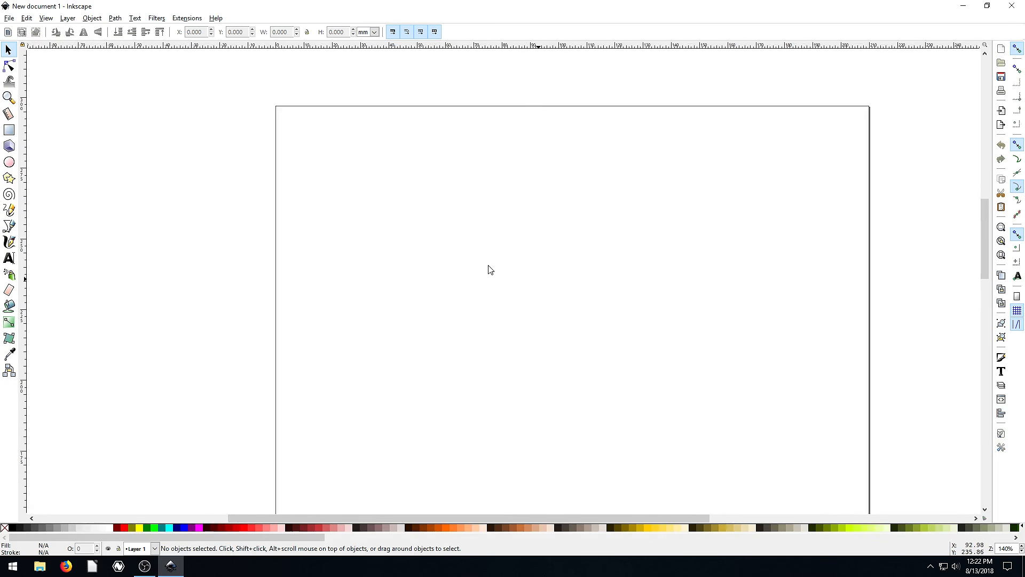
{"action": "scroll", "coordinate": [490, 269], "scroll_direction": "right", "scroll_amount": 3}
{"action": "scroll", "coordinate": [490, 270], "scroll_direction": "left", "scroll_amount": 2}
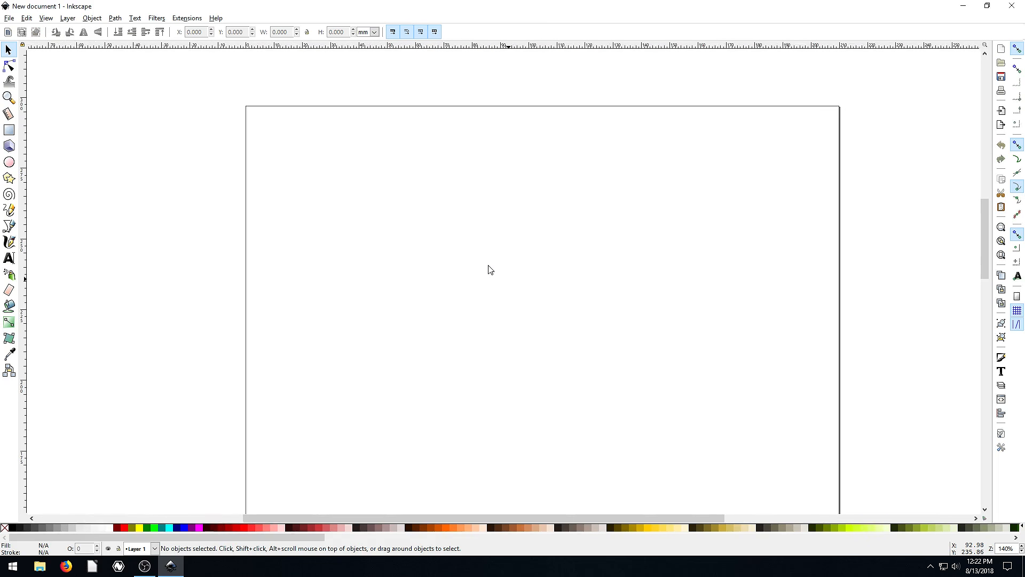
{"action": "scroll", "coordinate": [490, 269], "scroll_direction": "right", "scroll_amount": 1}
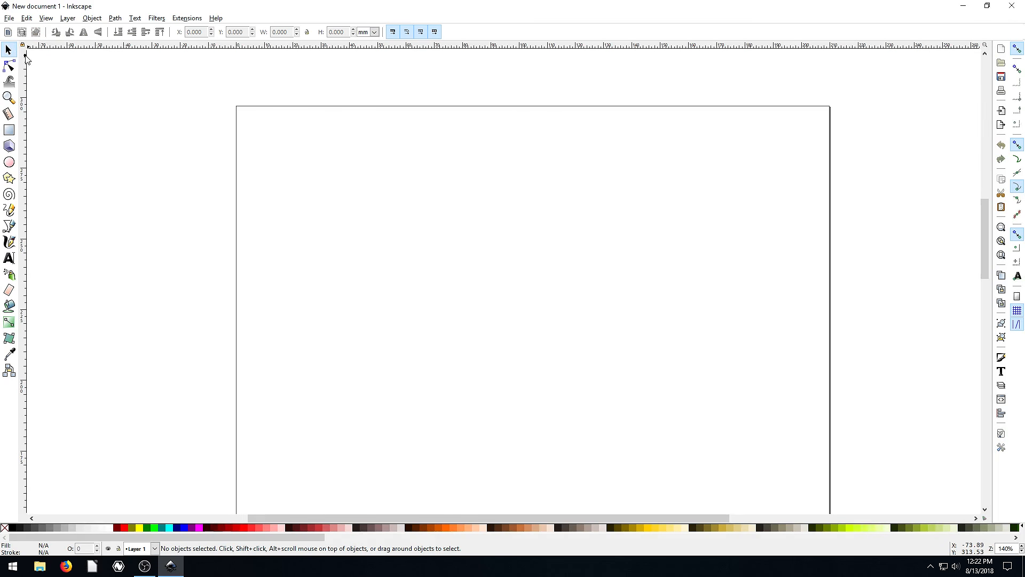
{"action": "left_click_drag", "start_coordinate": [143, 101], "coordinate": [405, 296]}
{"action": "left_click_drag", "start_coordinate": [448, 164], "coordinate": [610, 310]}
{"action": "left_click_drag", "start_coordinate": [236, 240], "coordinate": [413, 361]}
- Draw a green rectangle about 65 mm wide and 57 mm high near the page's upper-left corner, and activate the Selector tool
{"action": "left_click", "coordinate": [9, 131]}
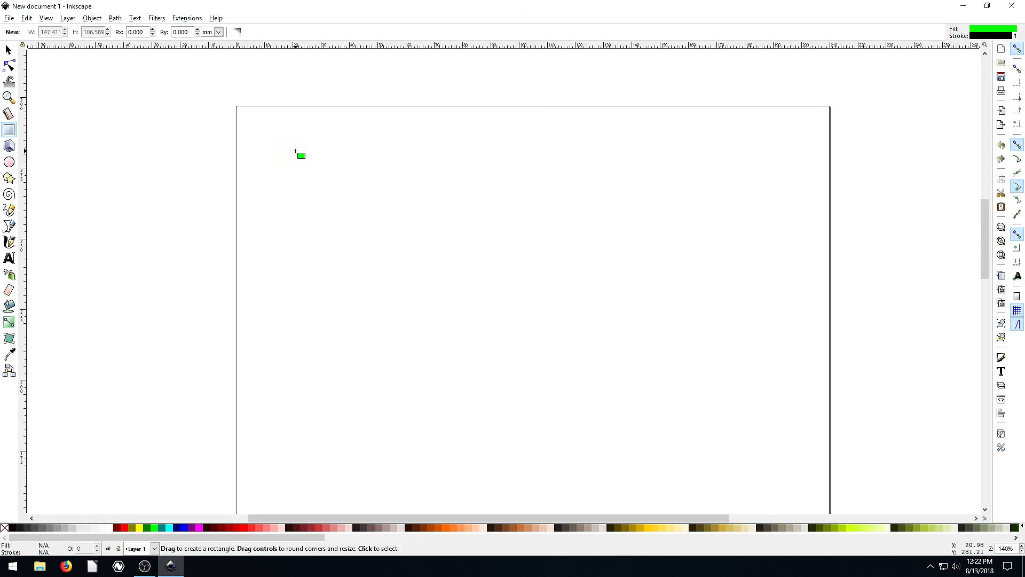
{"action": "left_click_drag", "start_coordinate": [295, 152], "coordinate": [478, 311]}
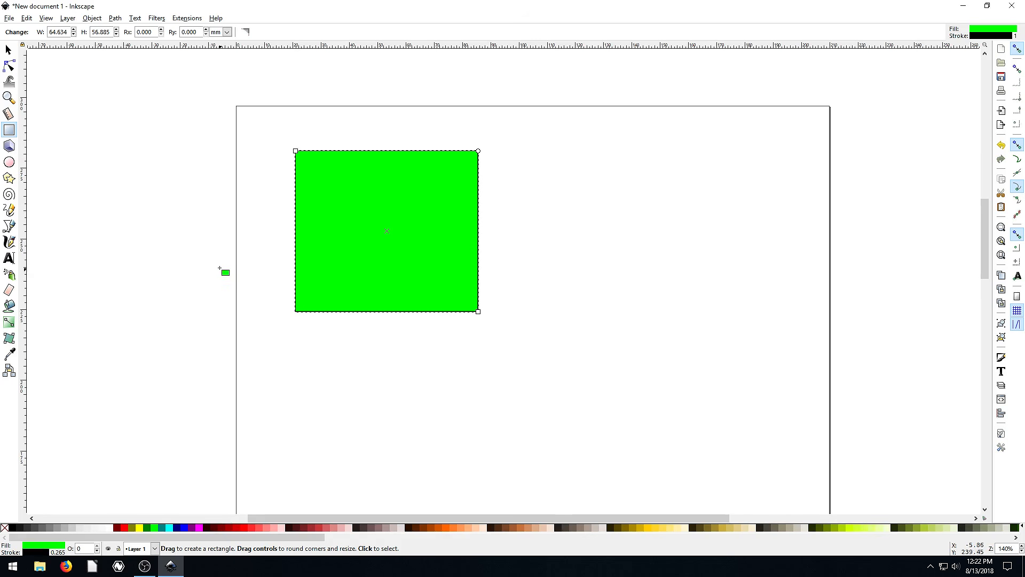
{"action": "left_click", "coordinate": [8, 50]}
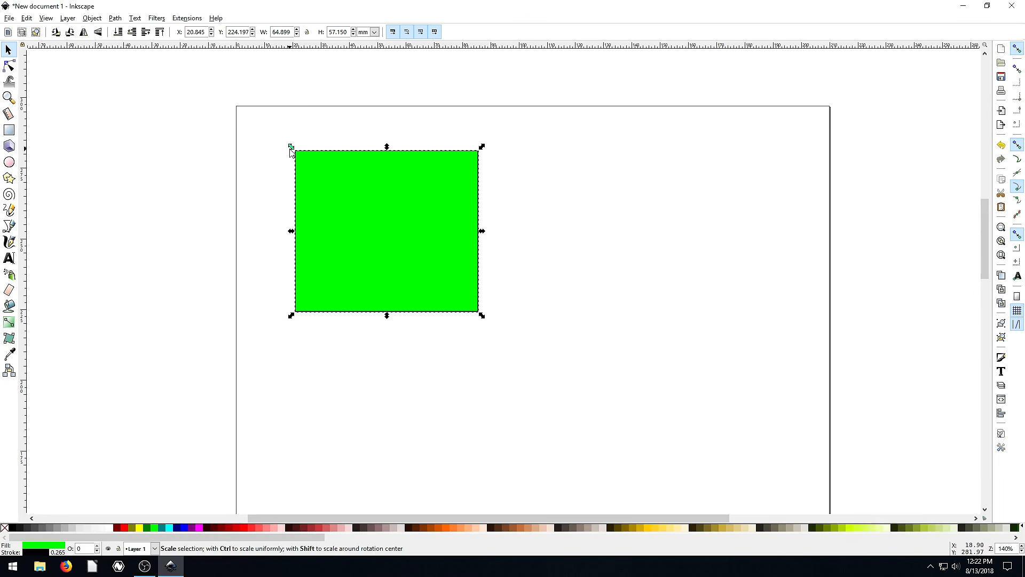
- Scale the green rectangle freely from its corners and sides to about 20.7 mm wide and 56.9 mm high
{"action": "left_click_drag", "start_coordinate": [291, 146], "coordinate": [318, 163]}
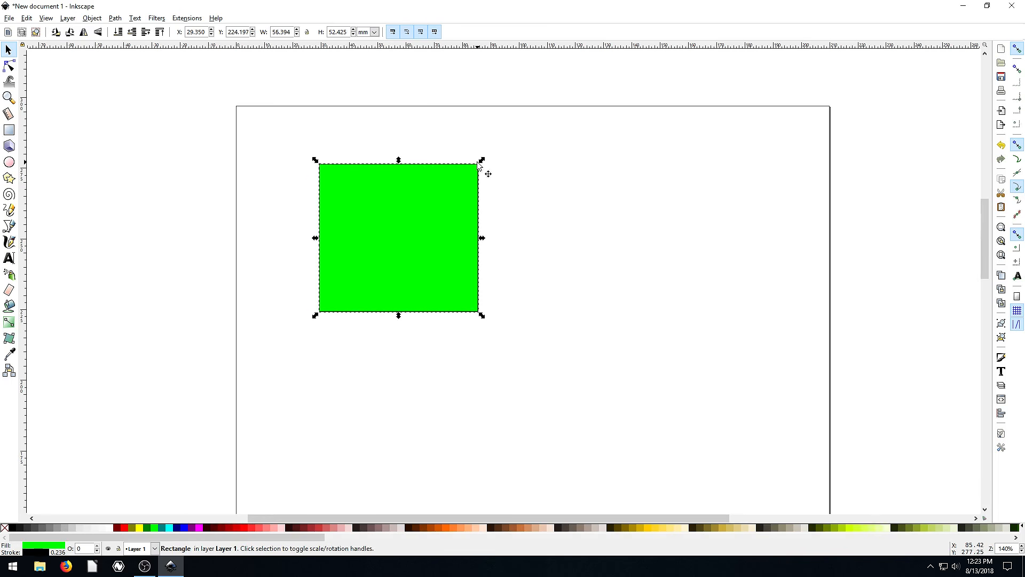
{"action": "left_click_drag", "start_coordinate": [478, 165], "coordinate": [550, 182]}
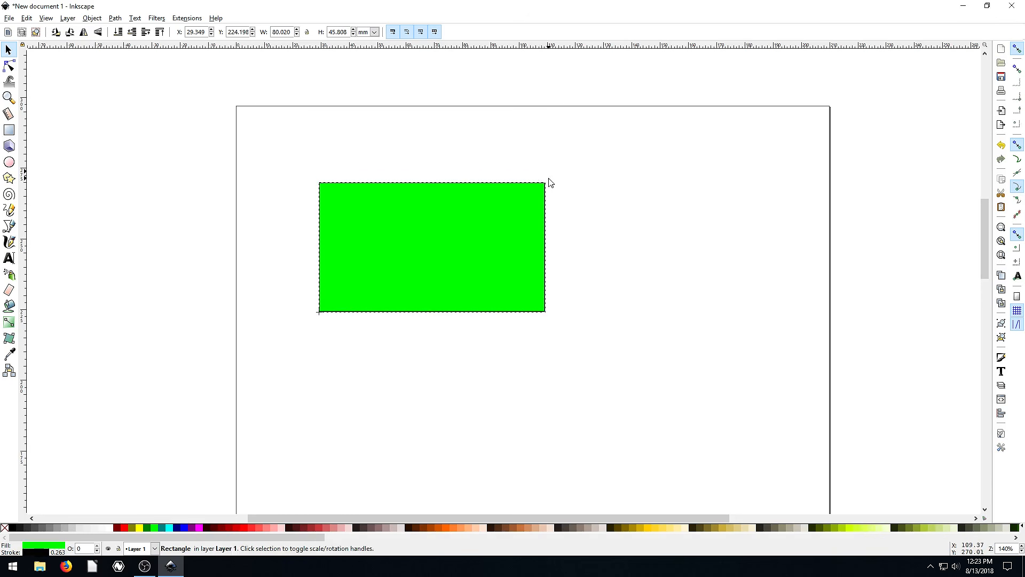
{"action": "mouse_move", "coordinate": [439, 178]}
{"action": "left_mouse_down"}
{"action": "mouse_move", "coordinate": [438, 257]}
{"action": "mouse_move", "coordinate": [440, 194]}
{"action": "left_mouse_up"}
{"action": "left_click_drag", "start_coordinate": [549, 257], "coordinate": [378, 257]}
{"action": "left_click_drag", "start_coordinate": [348, 194], "coordinate": [340, 151]}
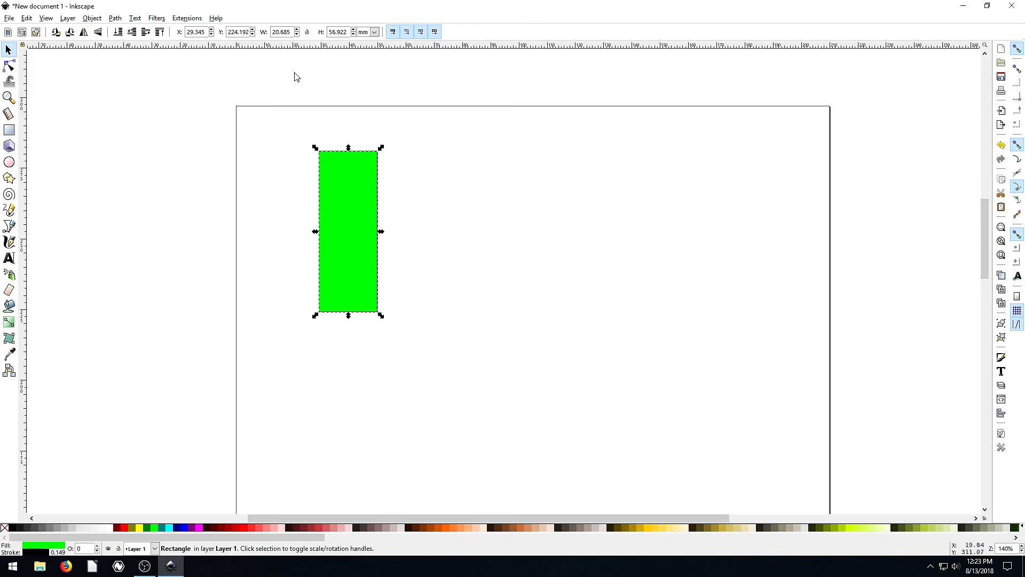
- Stretch the rectangle to about 22.4 mm wide and set its height to exactly 50 mm
{"action": "mouse_move", "coordinate": [386, 231]}
{"action": "left_mouse_down"}
{"action": "mouse_move", "coordinate": [463, 238]}
{"action": "mouse_move", "coordinate": [388, 240]}
{"action": "left_mouse_up"}
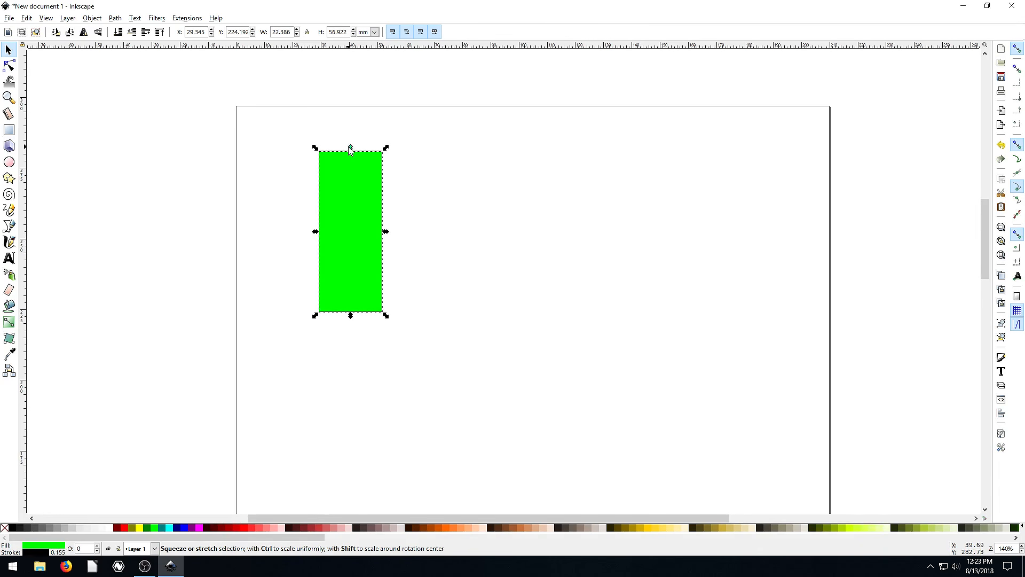
{"action": "left_click_drag", "start_coordinate": [350, 148], "coordinate": [357, 197]}
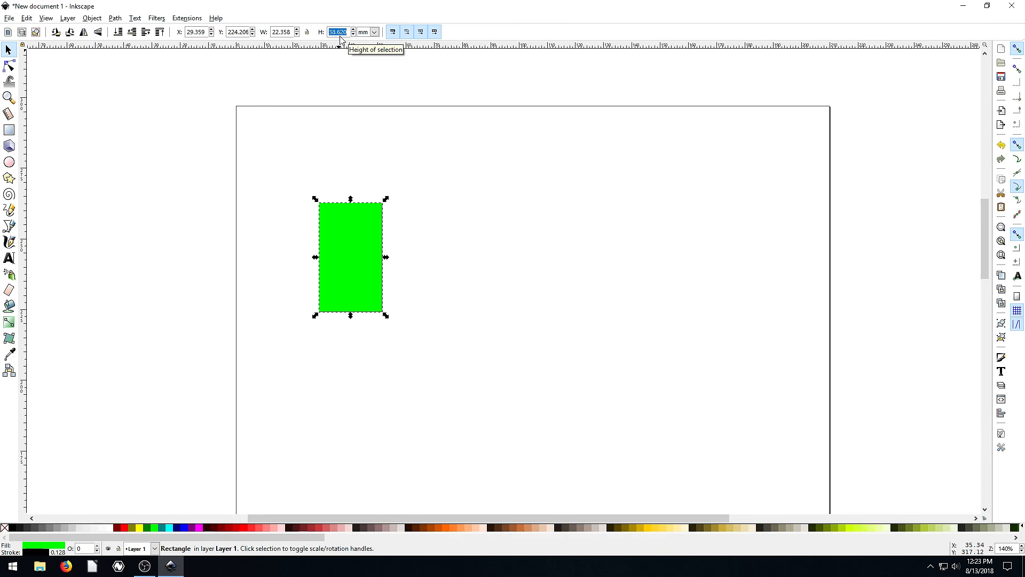
{"action": "type", "text": "50"}
{"action": "key", "text": "Return"}
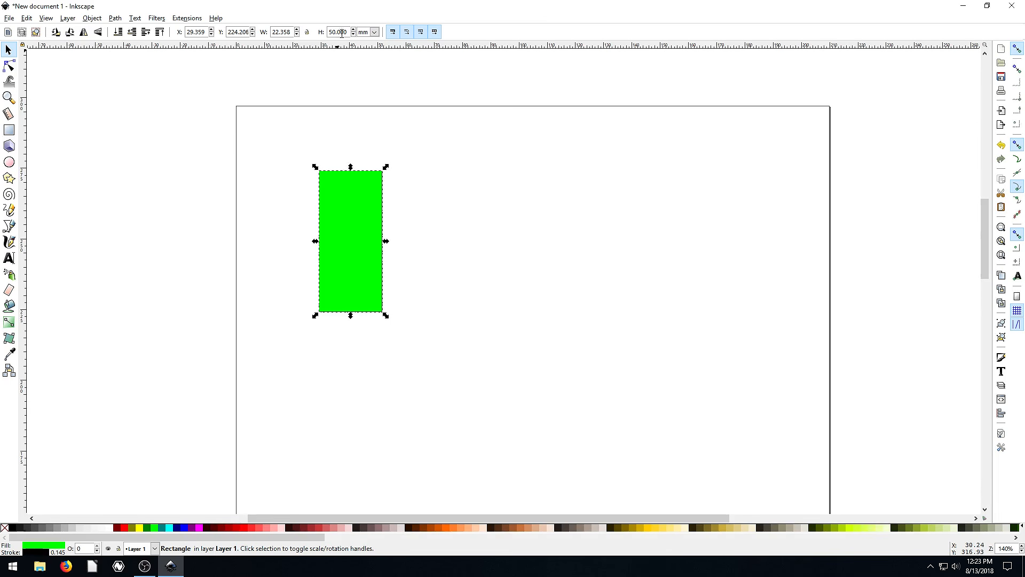
- Change the measurement unit to inches and set the rectangle's width and height to 2 in each
{"action": "left_click", "coordinate": [375, 34]}
{"action": "left_click", "coordinate": [365, 86]}
{"action": "type", "text": "2"}
{"action": "key", "text": "Return"}
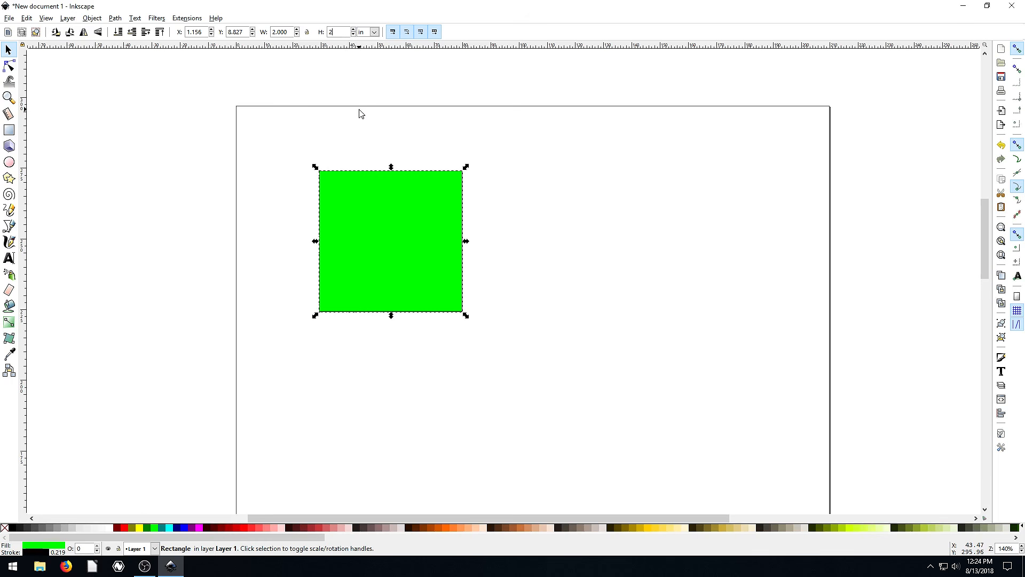
{"action": "type", "text": "2"}
{"action": "key", "text": "Return"}
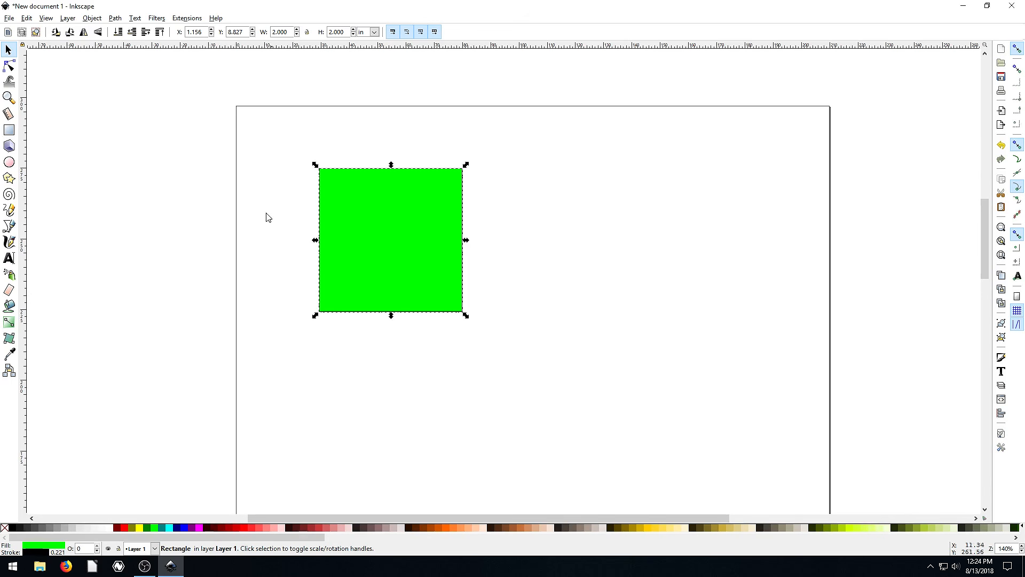
- Move the green square across the page and then off its left side to about X -2.5 in, Y 9.6 in
{"action": "scroll", "coordinate": [261, 227], "scroll_direction": "down", "scroll_amount": 3}
{"action": "scroll", "coordinate": [278, 235], "scroll_direction": "up", "scroll_amount": 3}
{"action": "left_click_drag", "start_coordinate": [401, 254], "coordinate": [679, 230]}
{"action": "scroll", "coordinate": [596, 236], "scroll_direction": "down", "scroll_amount": 2}
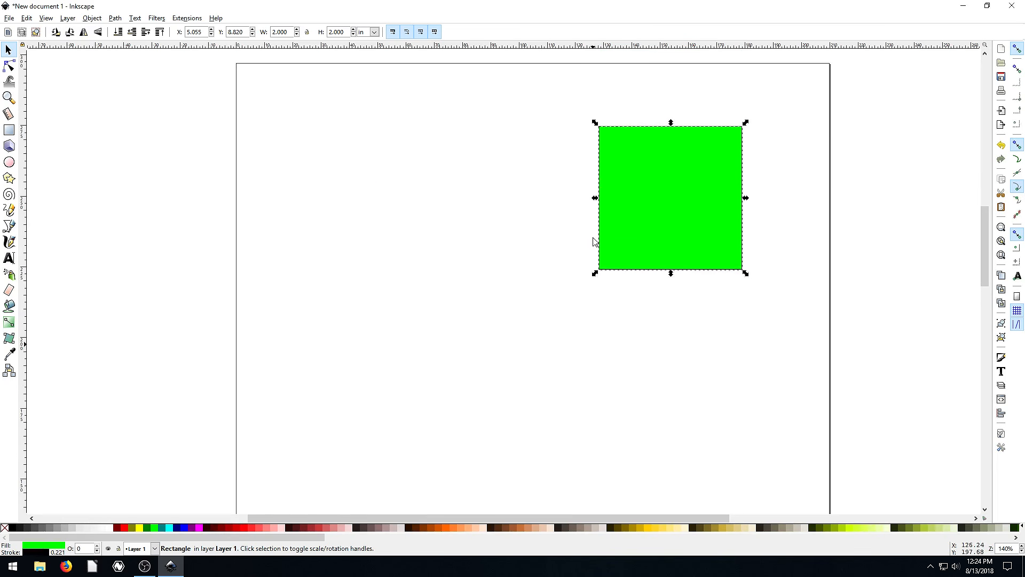
{"action": "scroll", "coordinate": [680, 207], "scroll_direction": "up", "scroll_amount": 5}
{"action": "left_click_drag", "start_coordinate": [678, 268], "coordinate": [119, 225]}
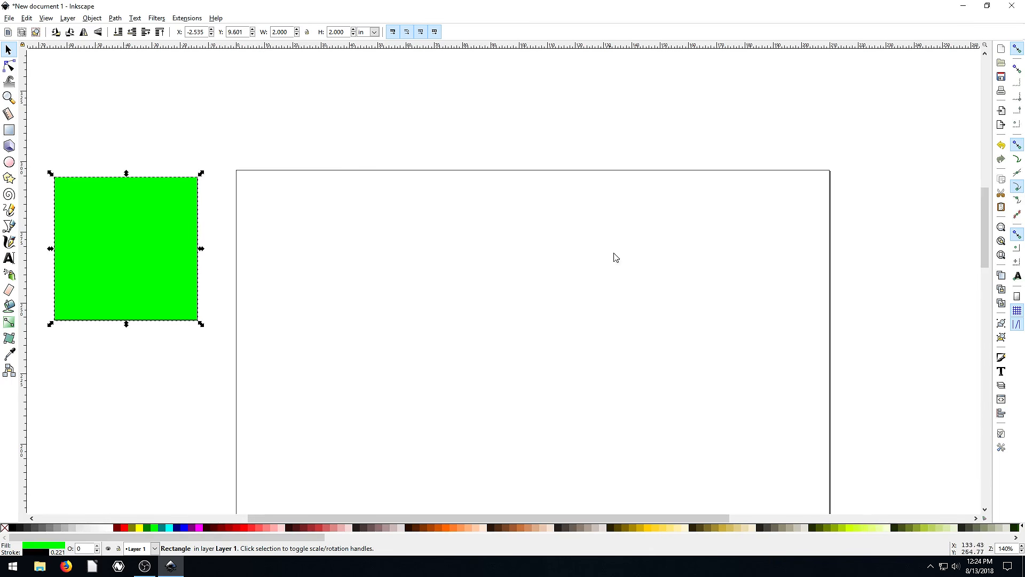
- Move the green square back onto the page at about X 1.73 in, Y 9.0 in, and deselect it
{"action": "left_click_drag", "start_coordinate": [117, 236], "coordinate": [412, 283]}
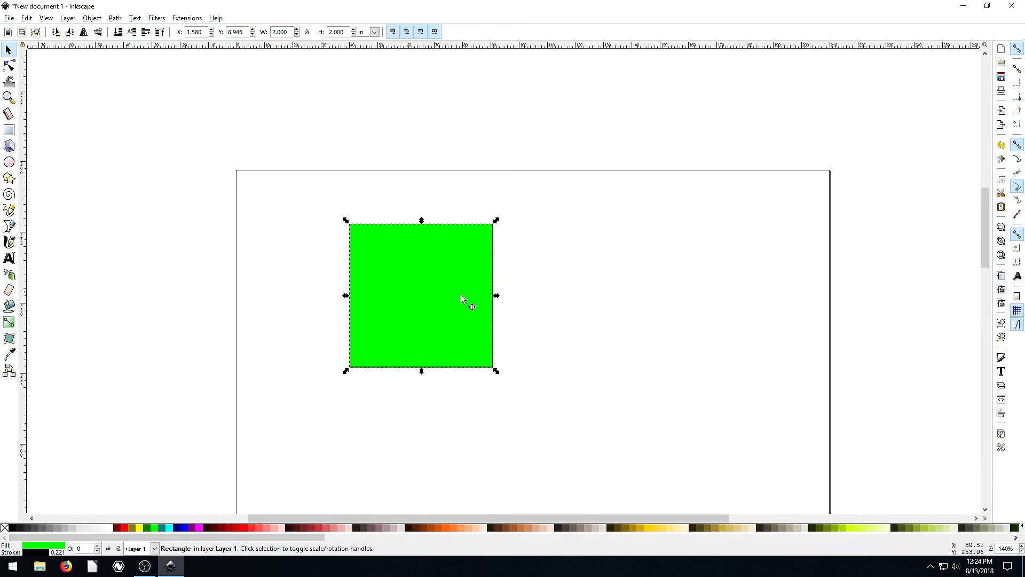
{"action": "scroll", "coordinate": [641, 283], "scroll_direction": "down", "scroll_amount": 20}
{"action": "scroll", "coordinate": [658, 373], "scroll_direction": "up", "scroll_amount": 5}
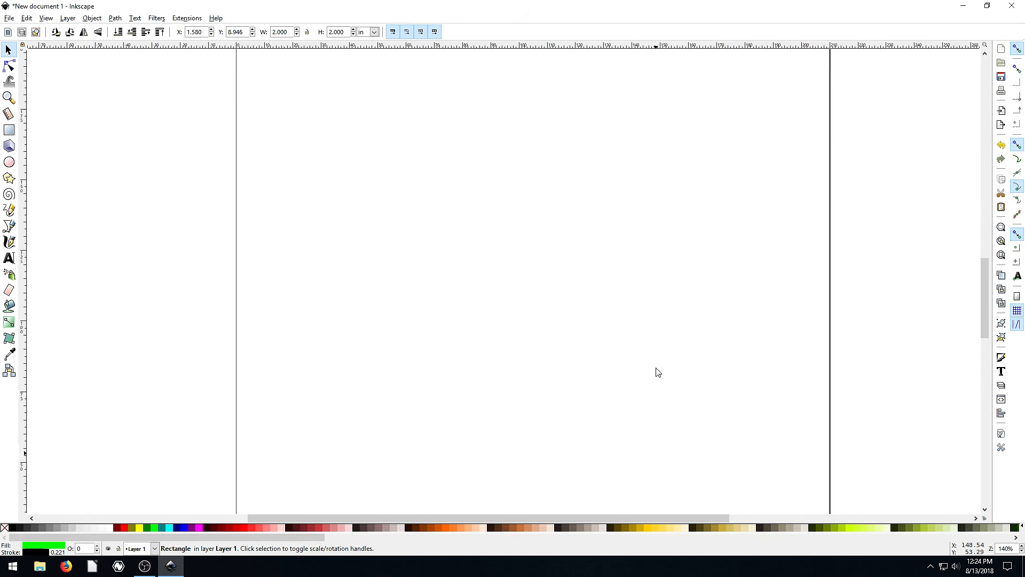
{"action": "scroll", "coordinate": [658, 373], "scroll_direction": "up", "scroll_amount": 15}
{"action": "mouse_move", "coordinate": [431, 343]}
{"action": "left_mouse_down"}
{"action": "mouse_move", "coordinate": [492, 343]}
{"action": "mouse_move", "coordinate": [437, 343]}
{"action": "left_mouse_up"}
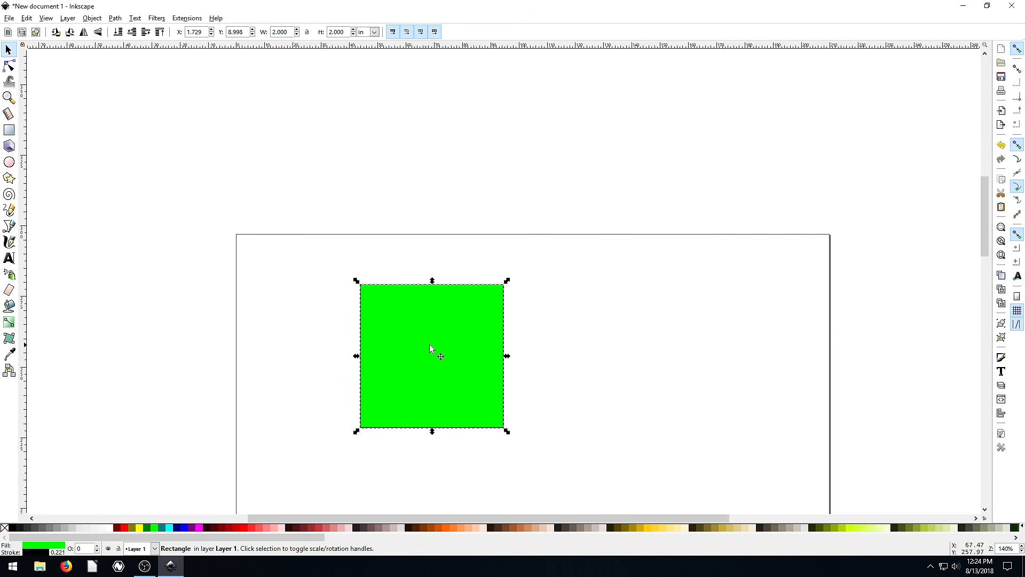
{"action": "left_click", "coordinate": [769, 301]}
{"action": "scroll", "coordinate": [310, 350], "scroll_direction": "down", "scroll_amount": 3}
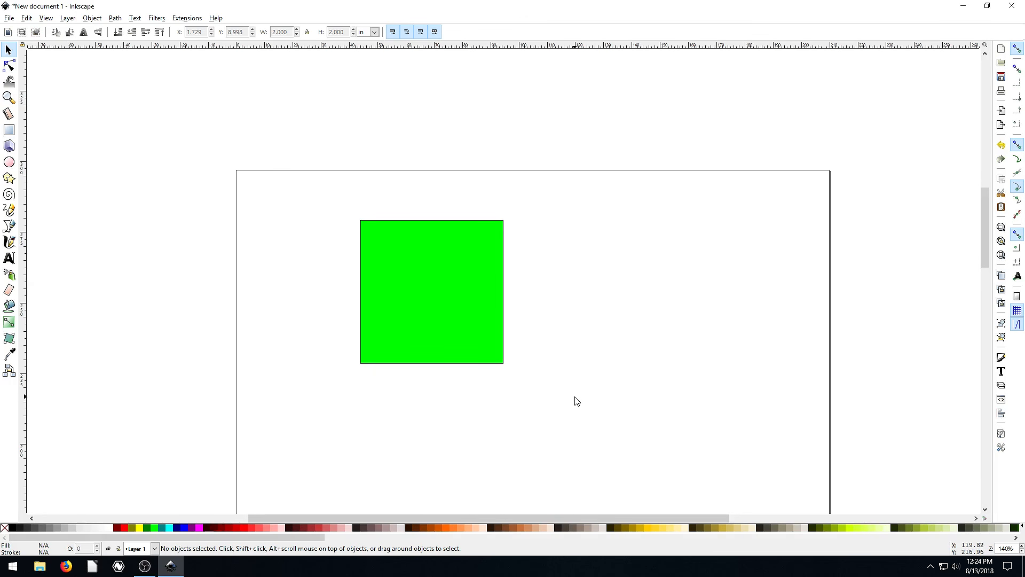
- Try magenta and yellow fills on the green square, set its fill back to green, and deselect it
{"action": "left_click", "coordinate": [461, 346]}
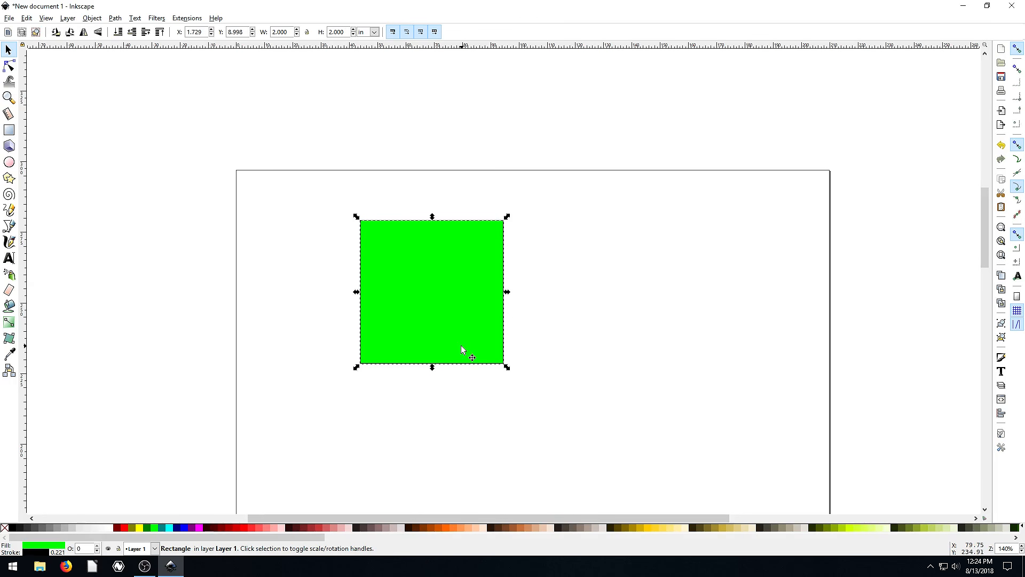
{"action": "left_click", "coordinate": [200, 528]}
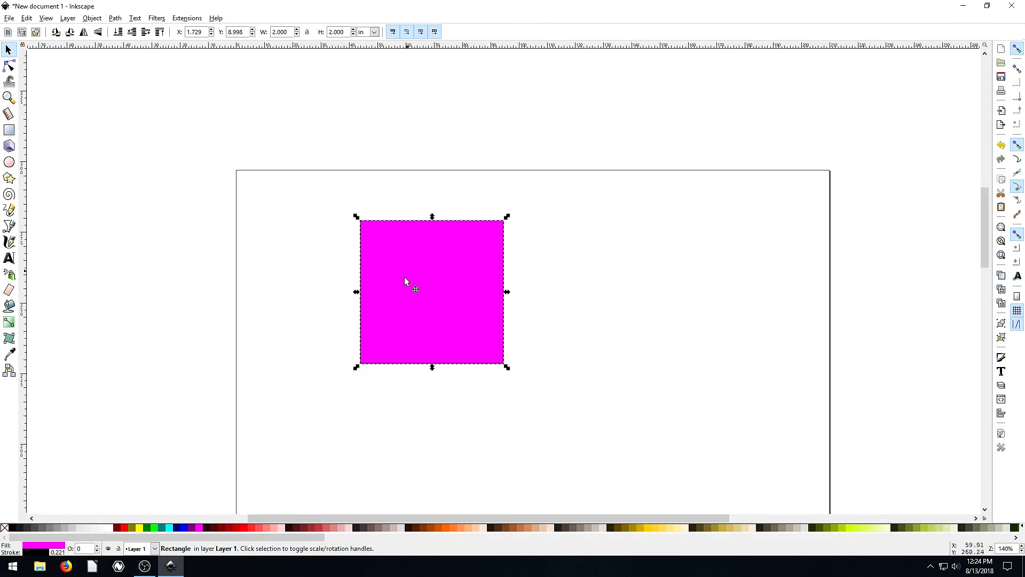
{"action": "left_click", "coordinate": [140, 529]}
{"action": "left_click", "coordinate": [156, 528]}
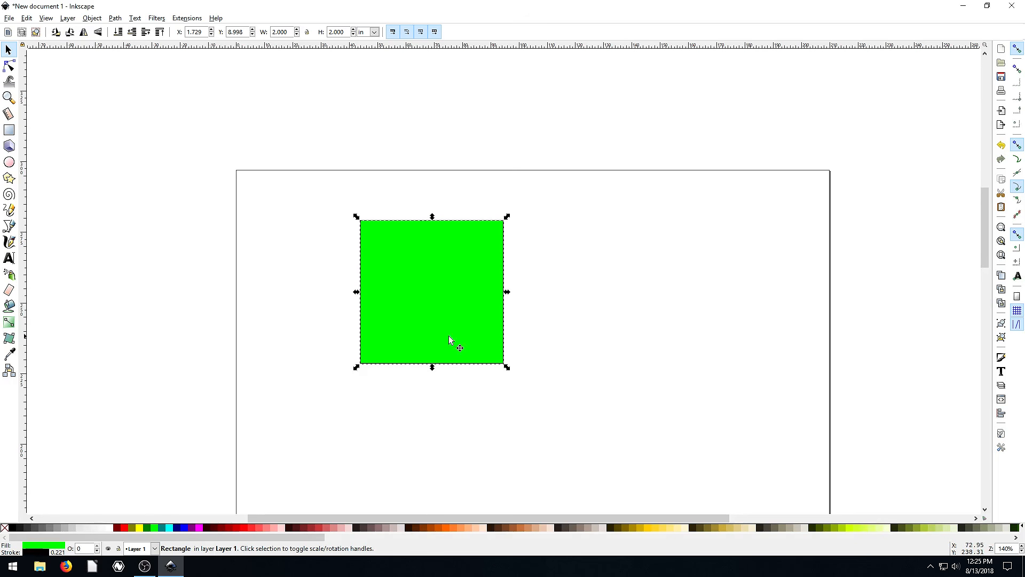
{"action": "left_click", "coordinate": [685, 303]}
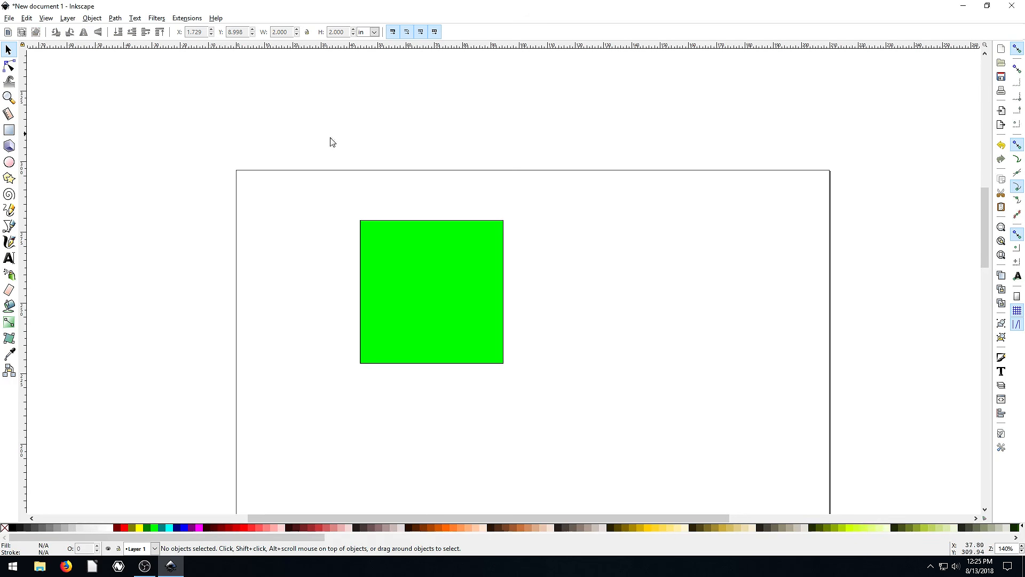
- Select the green square, toggle its scaling and rotation handles, and shrink it to about 1.67 in wide by 1.88 in high
{"action": "left_click", "coordinate": [426, 271]}
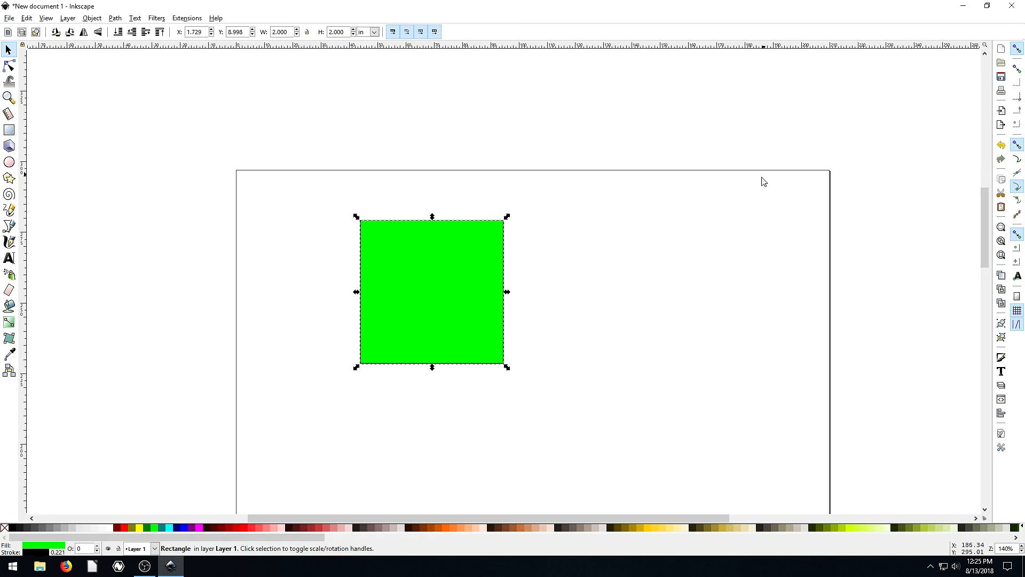
{"action": "left_click", "coordinate": [746, 211]}
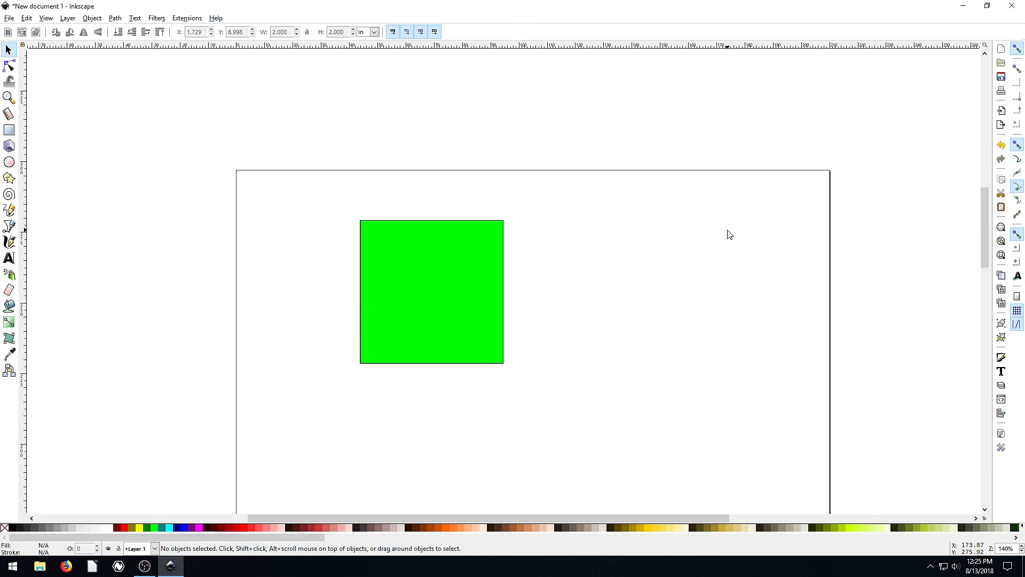
{"action": "left_click", "coordinate": [455, 283]}
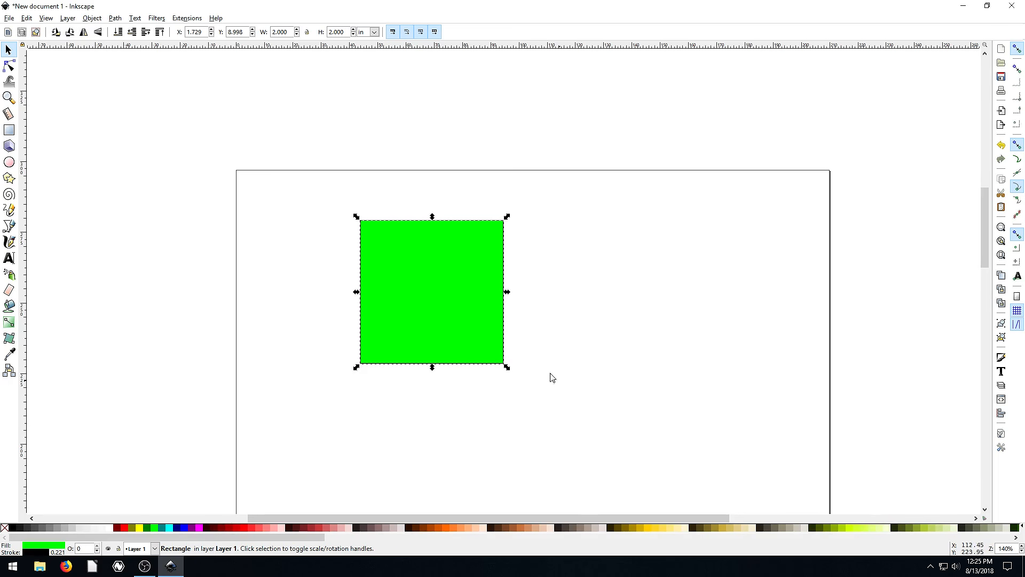
{"action": "left_click", "coordinate": [466, 291]}
{"action": "left_click", "coordinate": [453, 262]}
{"action": "left_click_drag", "start_coordinate": [508, 219], "coordinate": [484, 231]}
- Skew the green rectangle horizontally to about 3.57 in overall width and skew it back to upright
{"action": "left_click_drag", "start_coordinate": [419, 230], "coordinate": [354, 238]}
{"action": "left_click", "coordinate": [455, 266]}
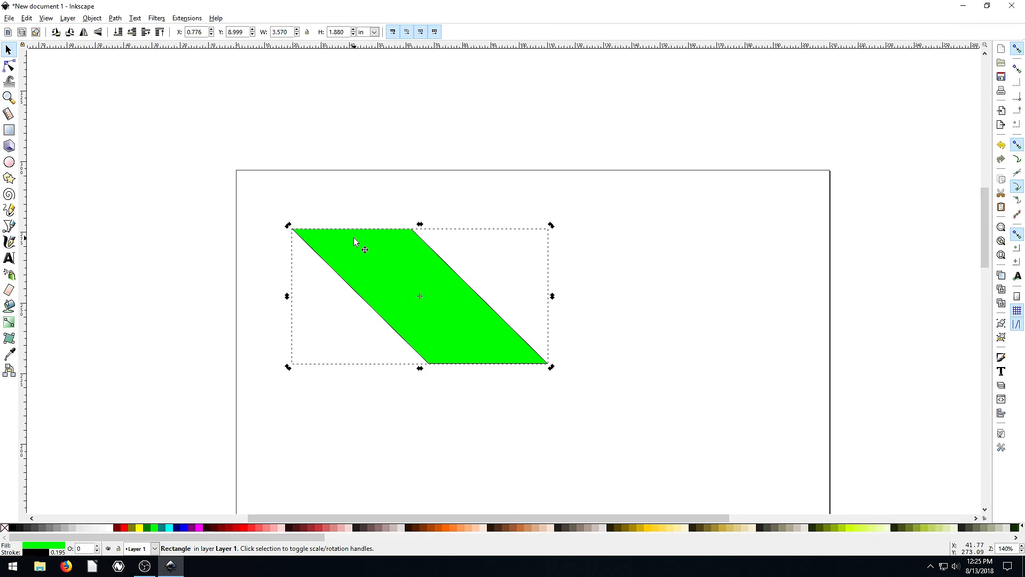
{"action": "left_click_drag", "start_coordinate": [420, 225], "coordinate": [487, 236]}
{"action": "mouse_move", "coordinate": [488, 295]}
{"action": "left_mouse_down"}
{"action": "mouse_move", "coordinate": [485, 313]}
{"action": "mouse_move", "coordinate": [482, 286]}
{"action": "mouse_move", "coordinate": [480, 297]}
{"action": "left_mouse_up"}
{"action": "left_click", "coordinate": [463, 279]}
- Rotate the green rectangle around its centre through several angles and bring it back to upright
{"action": "left_click_drag", "start_coordinate": [482, 224], "coordinate": [412, 343]}
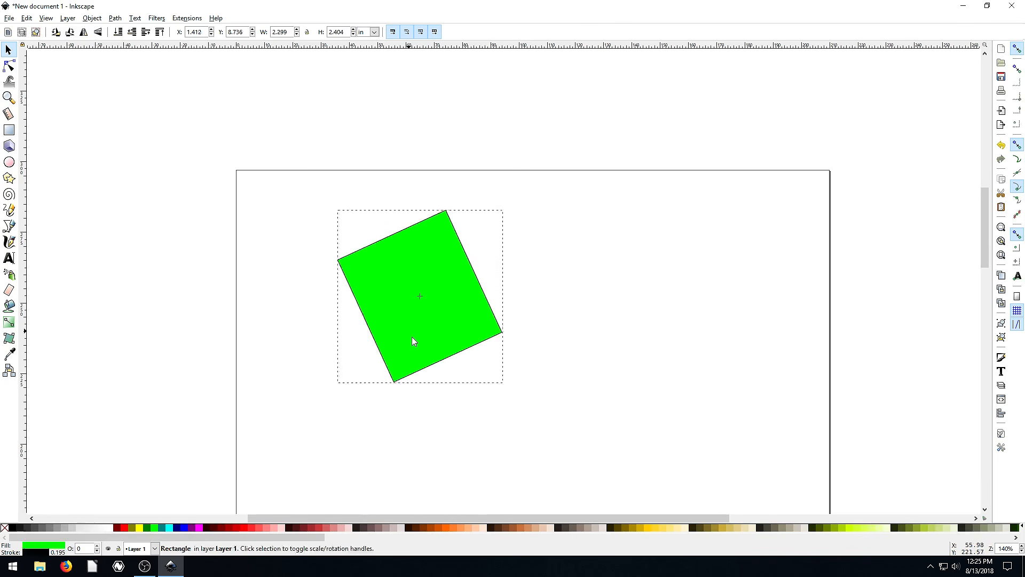
{"action": "left_click", "coordinate": [445, 345]}
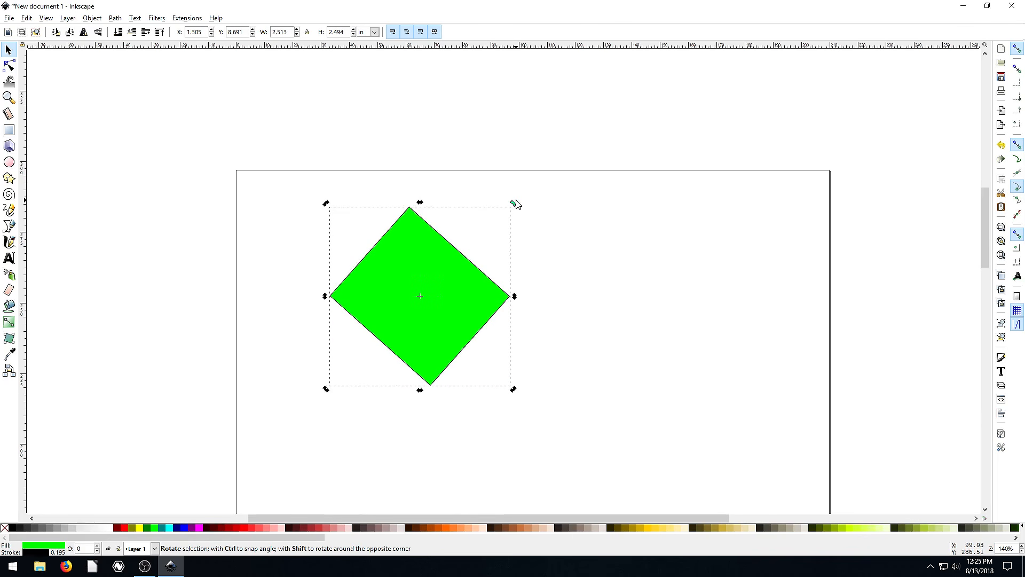
{"action": "left_click_drag", "start_coordinate": [514, 211], "coordinate": [524, 304]}
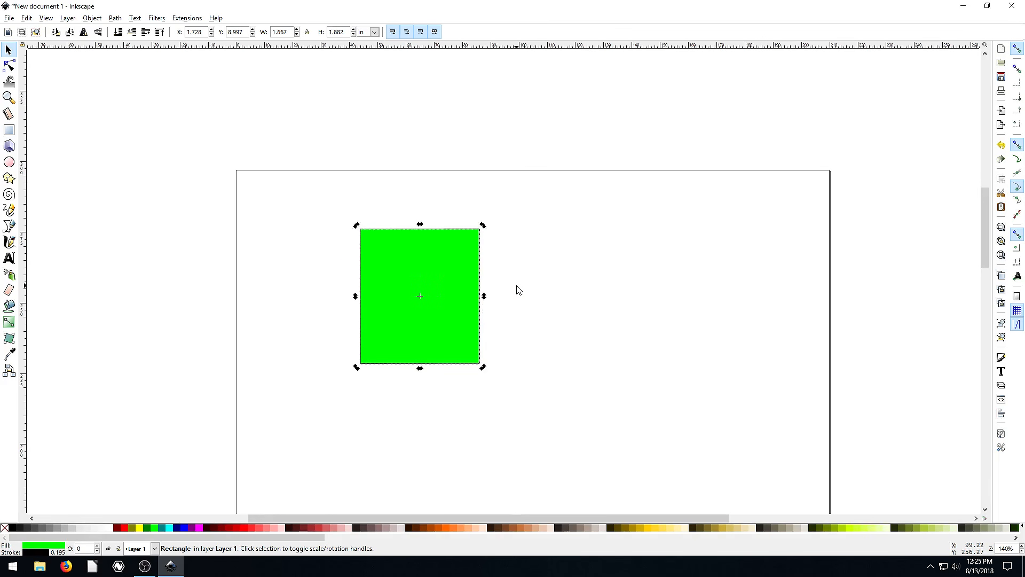
{"action": "left_click", "coordinate": [517, 290]}
- Toggle the green rectangle to its rotation handles and tilt it around its centre to an overall size of about 2.46 by 2.51 in
{"action": "left_click", "coordinate": [454, 258]}
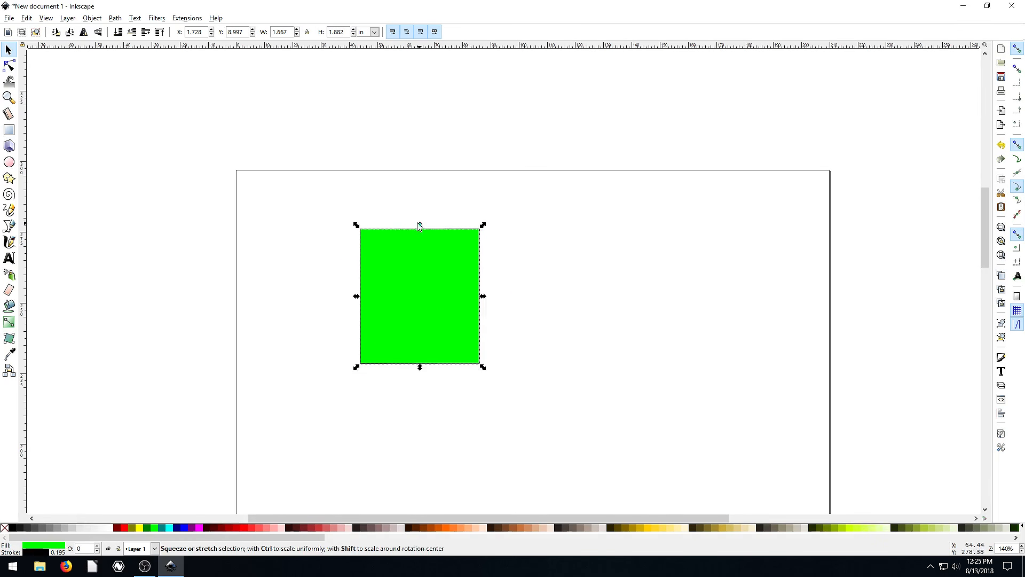
{"action": "left_click", "coordinate": [455, 264]}
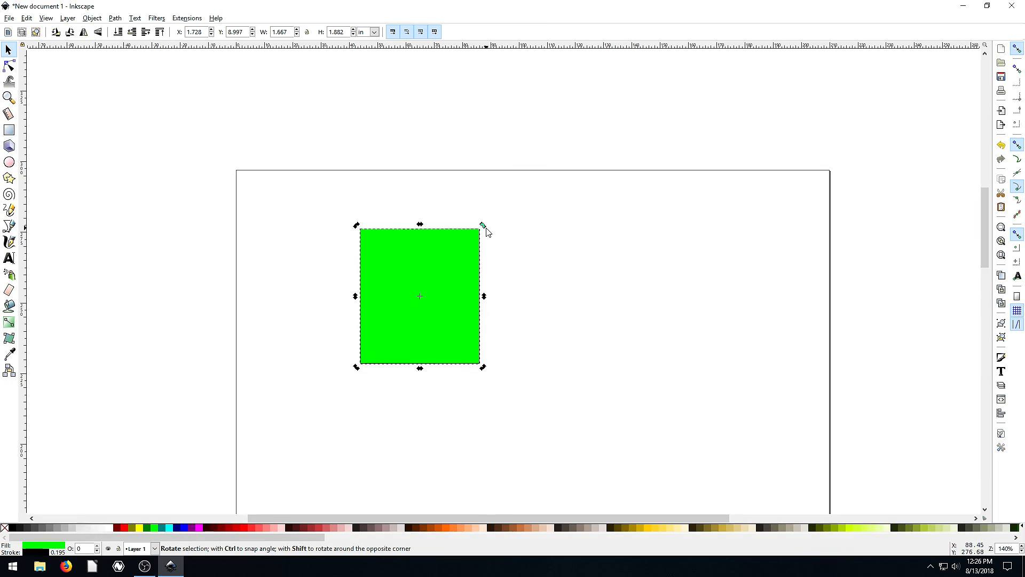
{"action": "left_click_drag", "start_coordinate": [483, 225], "coordinate": [374, 303]}
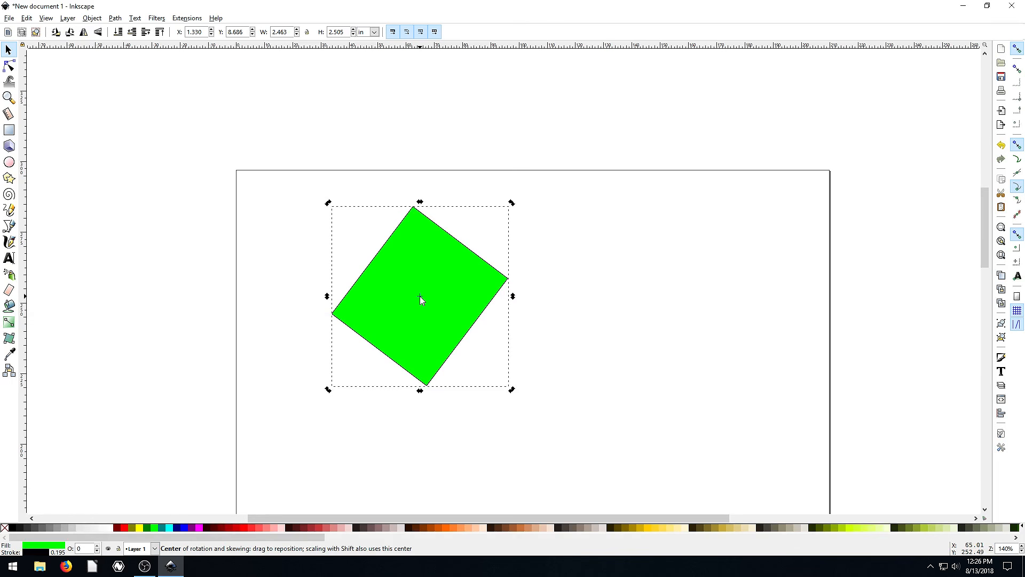
- Move the rectangle's rotation centre to its lower corner, its edge and the empty page beside it, rotating the rectangle about these points
{"action": "left_click_drag", "start_coordinate": [419, 296], "coordinate": [419, 335]}
{"action": "left_click_drag", "start_coordinate": [421, 371], "coordinate": [427, 380]}
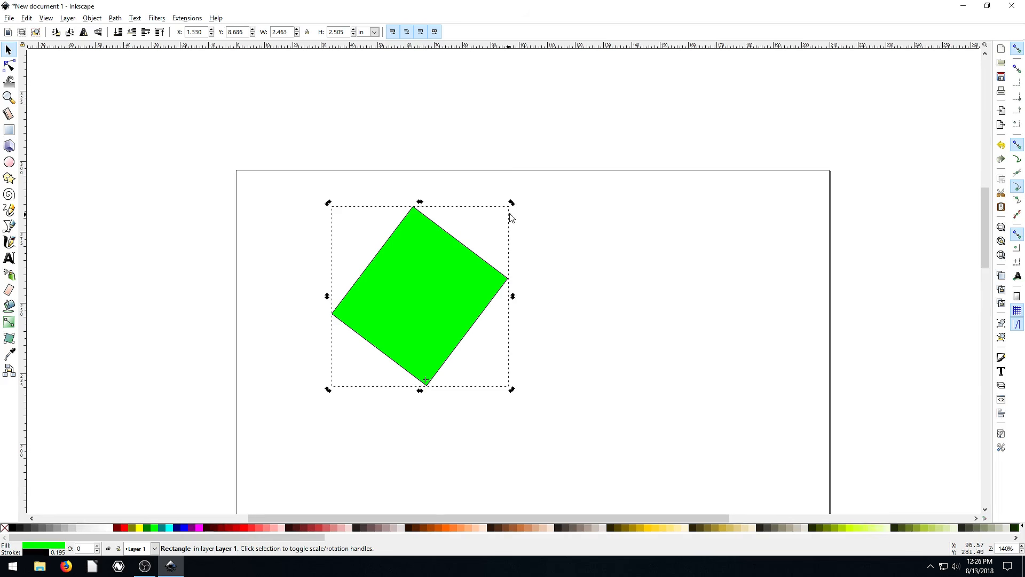
{"action": "left_click_drag", "start_coordinate": [509, 203], "coordinate": [393, 332]}
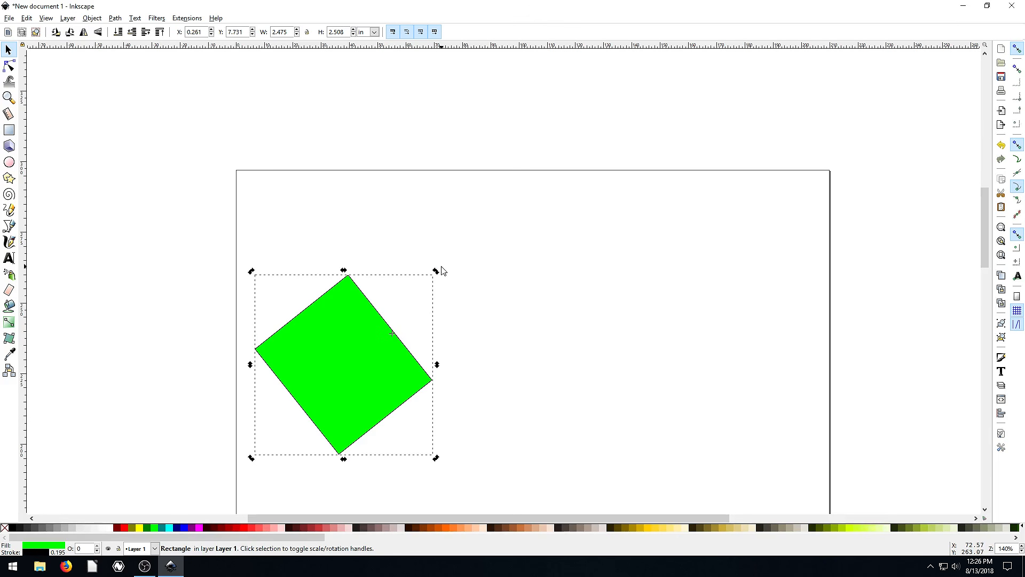
{"action": "left_click_drag", "start_coordinate": [441, 269], "coordinate": [454, 354]}
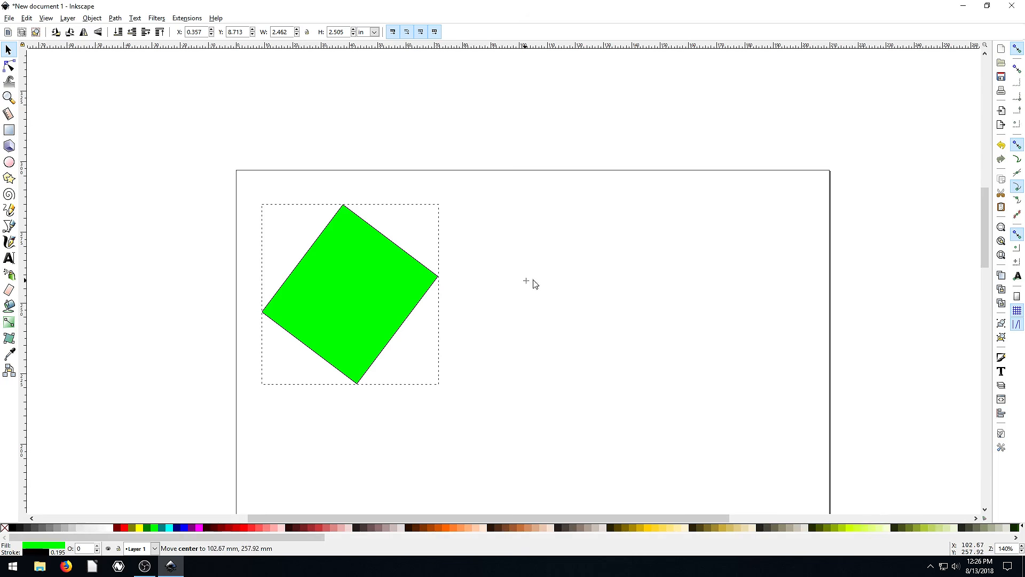
{"action": "left_click_drag", "start_coordinate": [441, 200], "coordinate": [560, 282]}
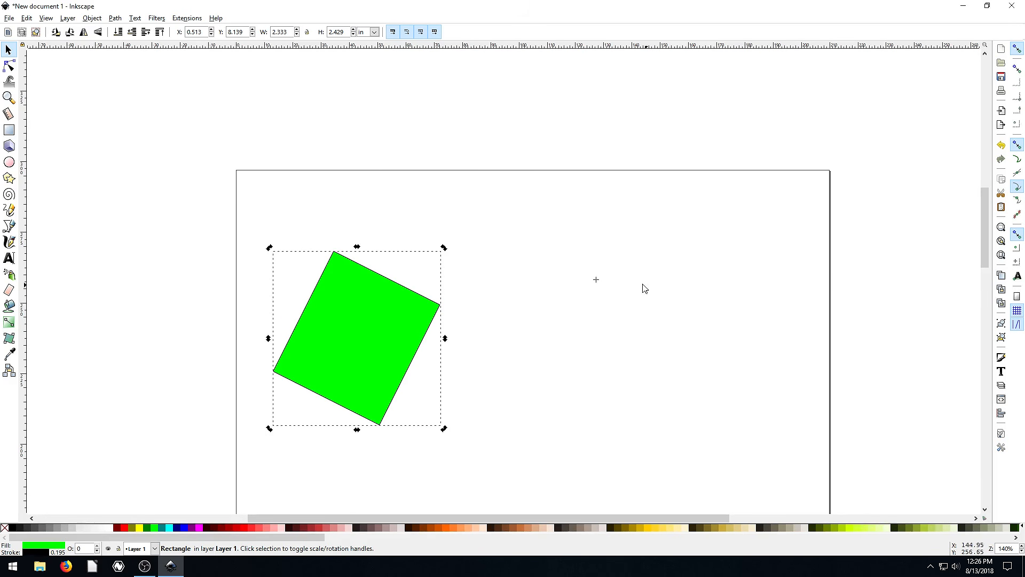
- Return the rotation centre to the rectangle's middle, adjust its tilt, and place the rectangle at about X 1.48 in, Y 8.58 in
{"action": "left_click_drag", "start_coordinate": [596, 280], "coordinate": [355, 340]}
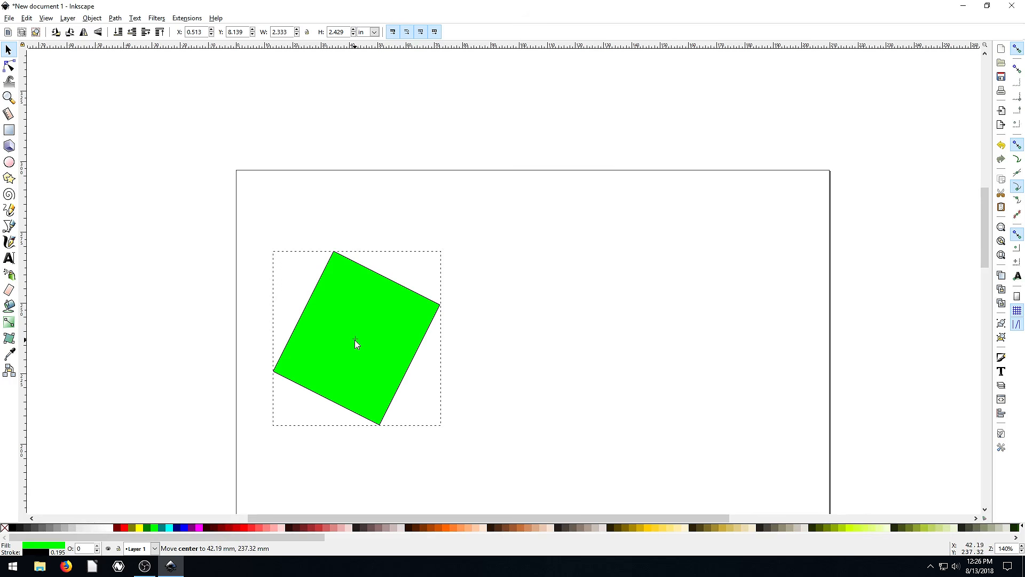
{"action": "left_click_drag", "start_coordinate": [442, 250], "coordinate": [418, 271]}
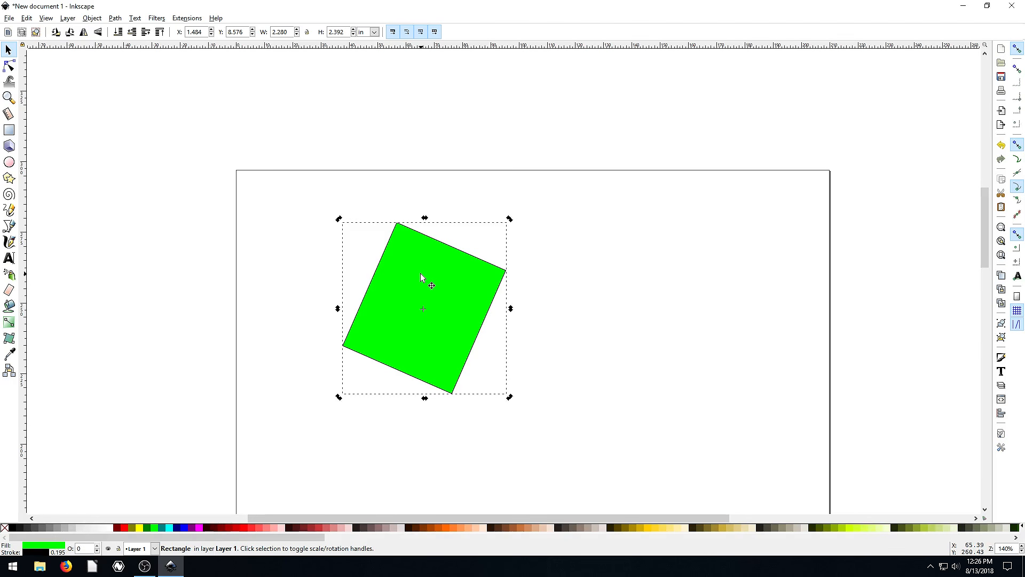
- Draw a second rectangle about 59 mm wide and 44.8 mm high to the right of the tilted one, and deselect it
{"action": "left_click", "coordinate": [9, 130]}
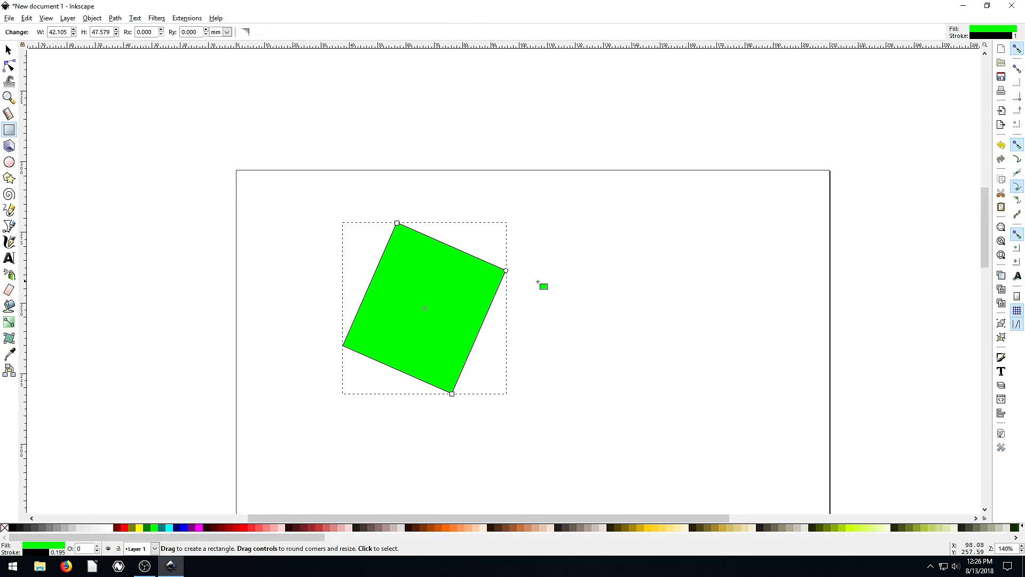
{"action": "left_click_drag", "start_coordinate": [571, 250], "coordinate": [738, 377]}
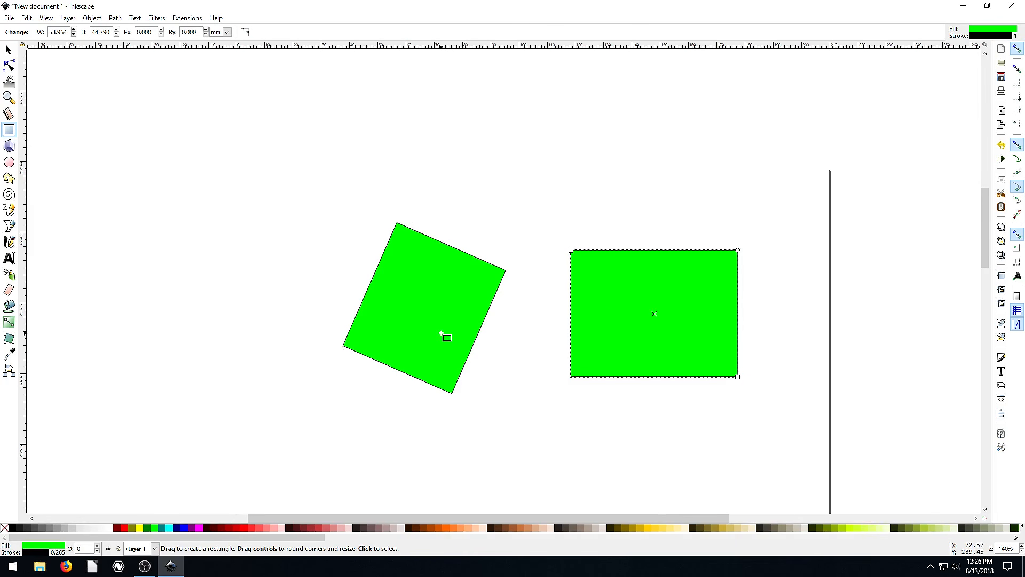
{"action": "left_click", "coordinate": [303, 350]}
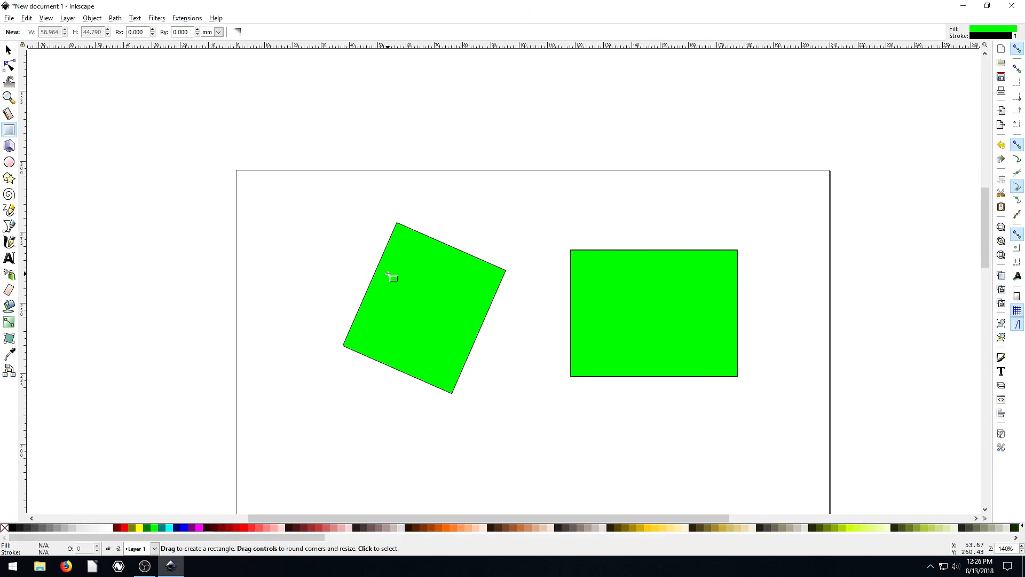
- Select the tilted rectangle and set its fill to white
{"action": "left_click", "coordinate": [8, 50]}
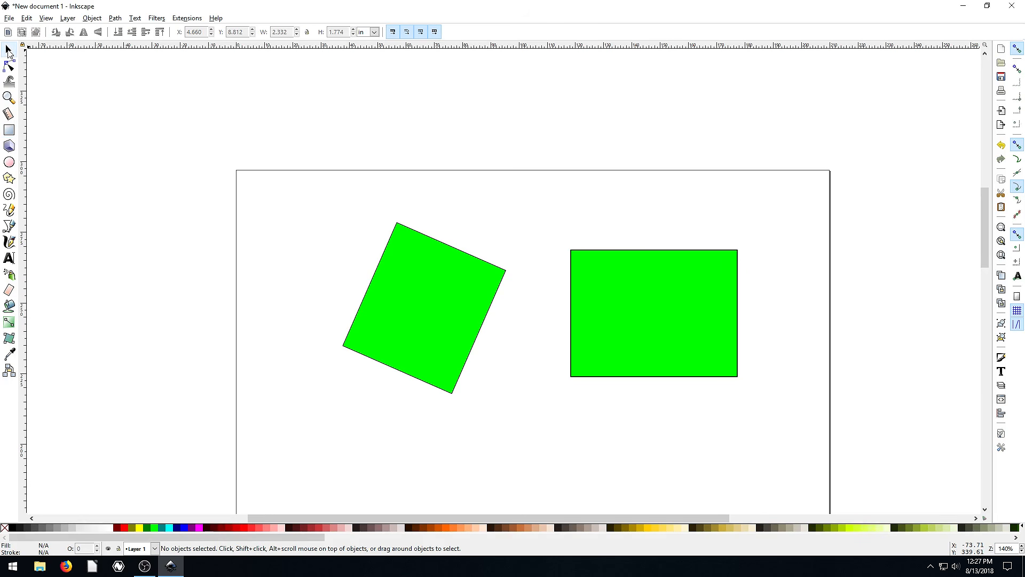
{"action": "left_click", "coordinate": [433, 304]}
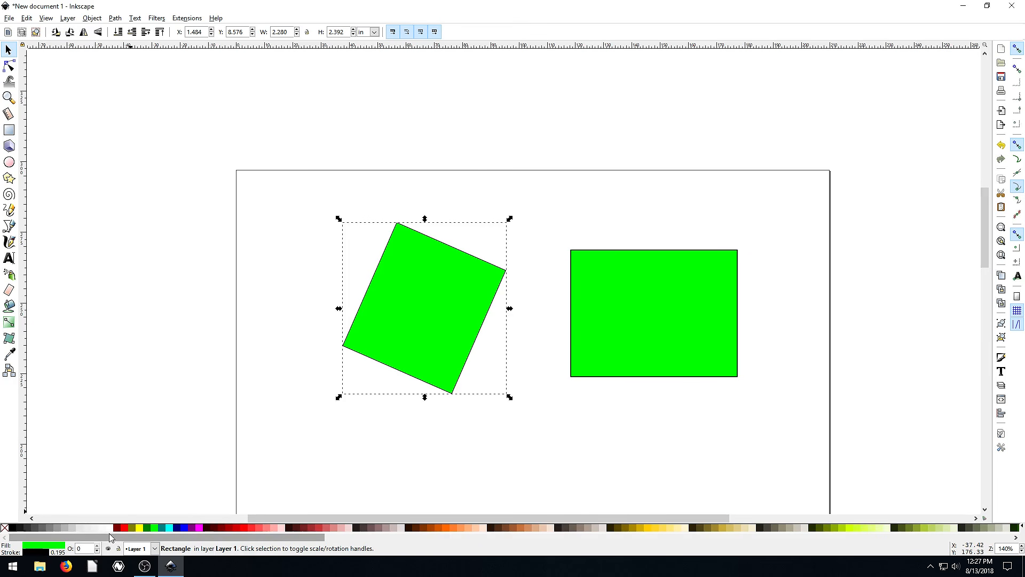
{"action": "left_click", "coordinate": [110, 528]}
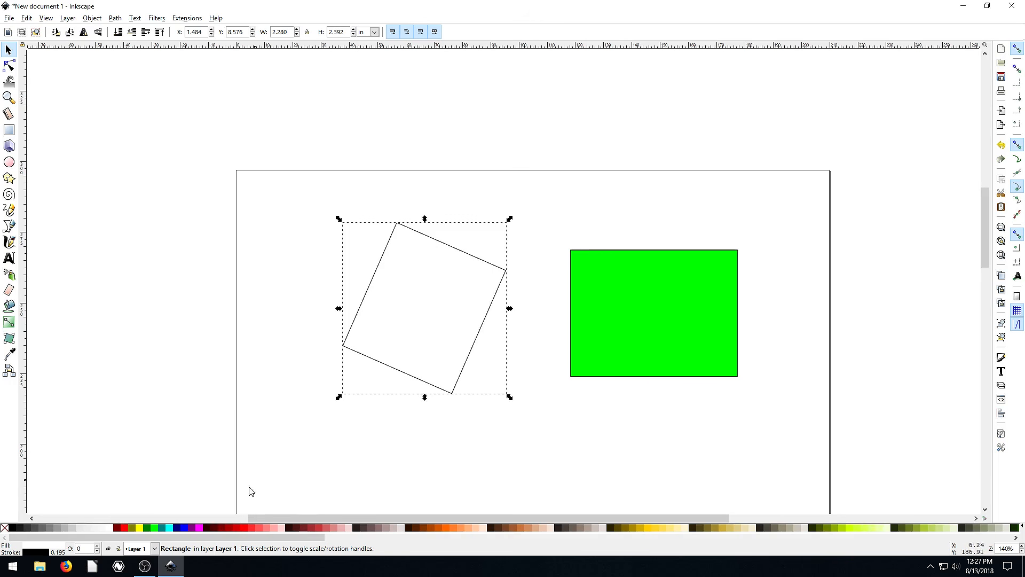
- Try blue and several other stroke colours on the tilted rectangle, and leave its outline navy blue
{"action": "left_click", "coordinate": [185, 528], "text": "shift"}
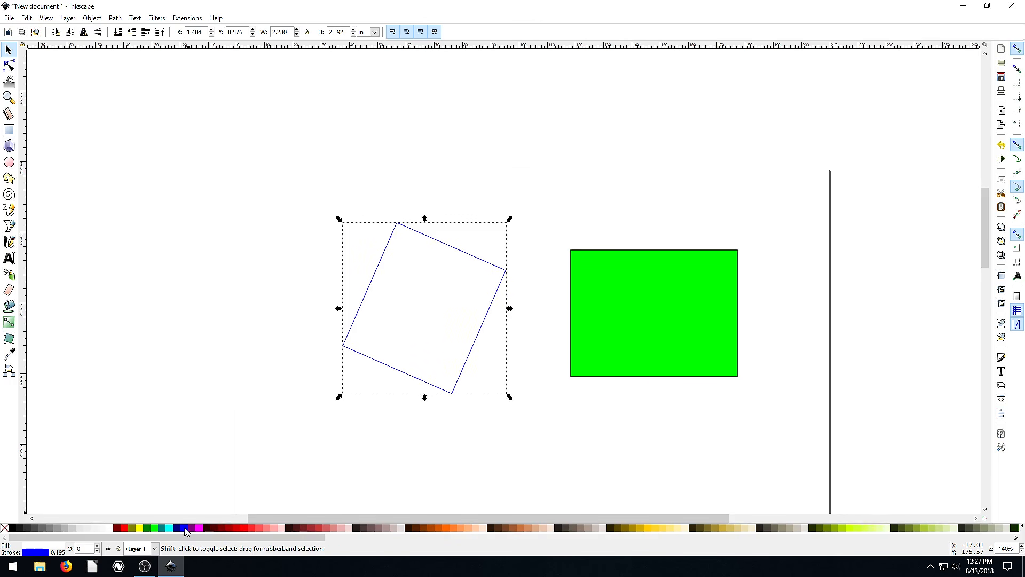
{"action": "left_click", "coordinate": [155, 528], "text": "shift"}
{"action": "left_click", "coordinate": [250, 528], "text": "shift"}
{"action": "left_click", "coordinate": [255, 529], "text": "shift"}
{"action": "left_click", "coordinate": [243, 528], "text": "shift"}
{"action": "left_click", "coordinate": [201, 528], "text": "shift"}
{"action": "left_click", "coordinate": [179, 529], "text": "shift"}
{"action": "left_click", "coordinate": [184, 529], "text": "shift"}
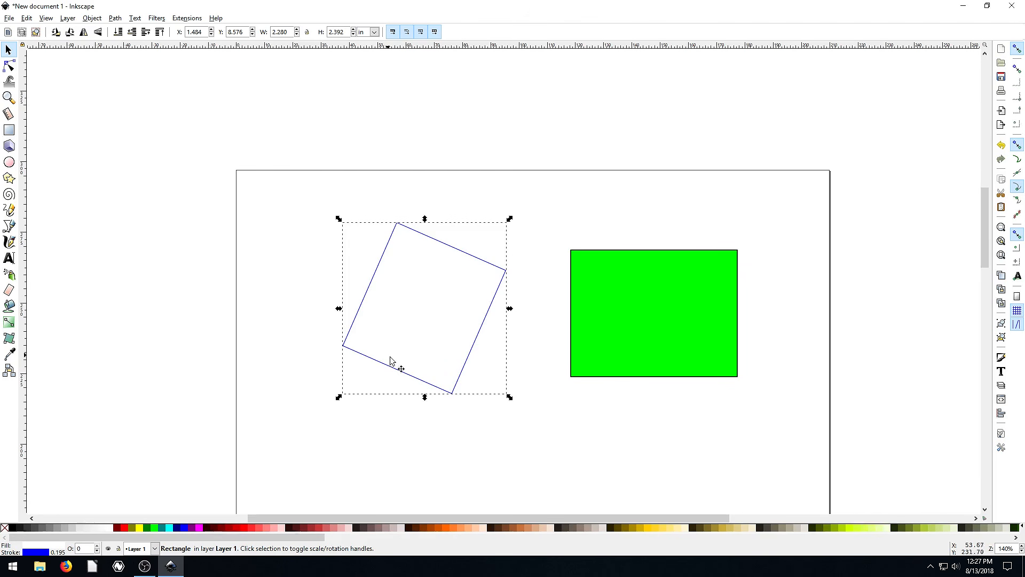
{"action": "left_click", "coordinate": [179, 529], "text": "shift"}
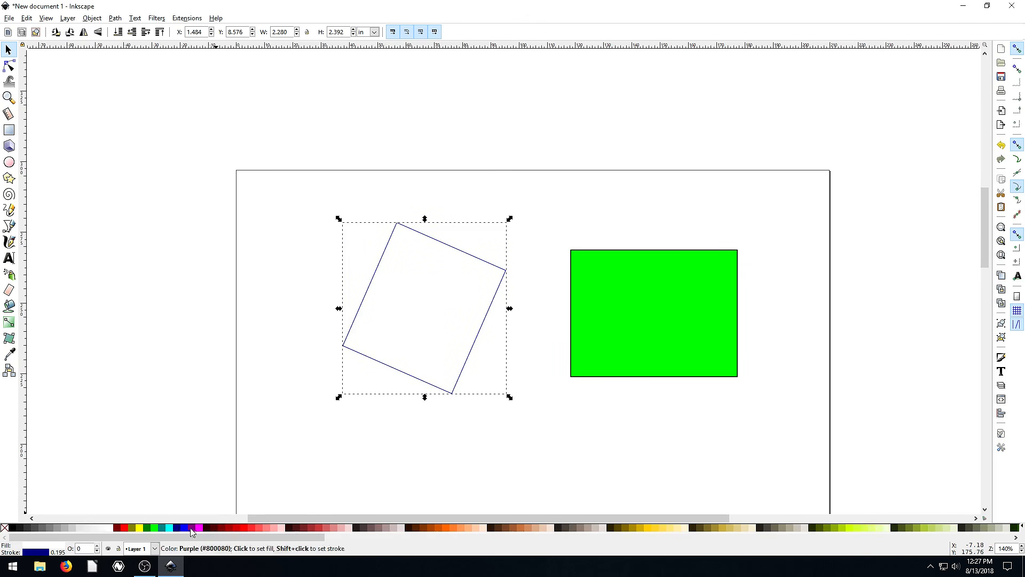
- Try yellow, orange and red fills on the tilted rectangle, and set its fill to Aqua (#00FFFF)
{"action": "left_click", "coordinate": [140, 528]}
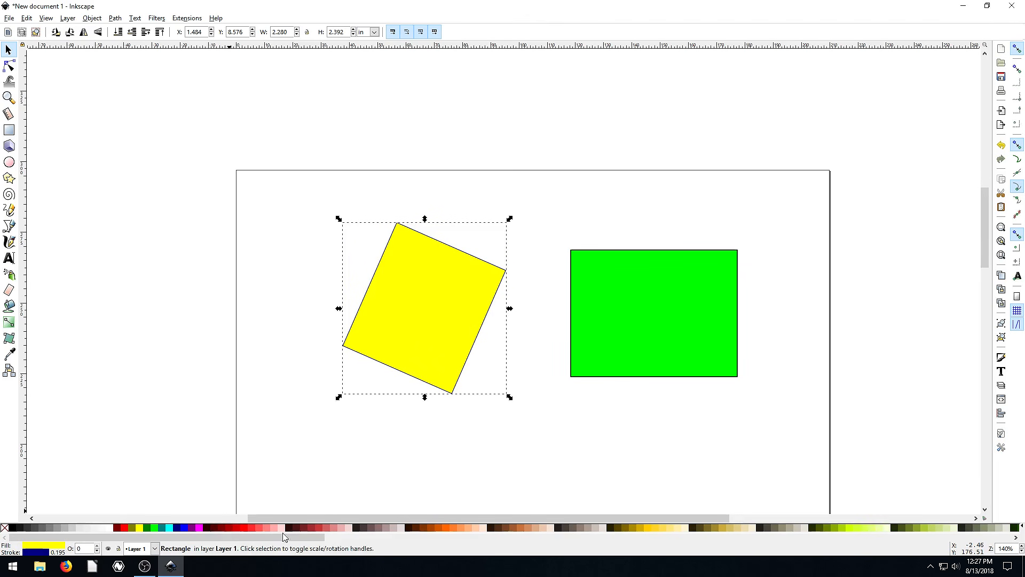
{"action": "left_click", "coordinate": [325, 529]}
{"action": "left_click", "coordinate": [458, 529]}
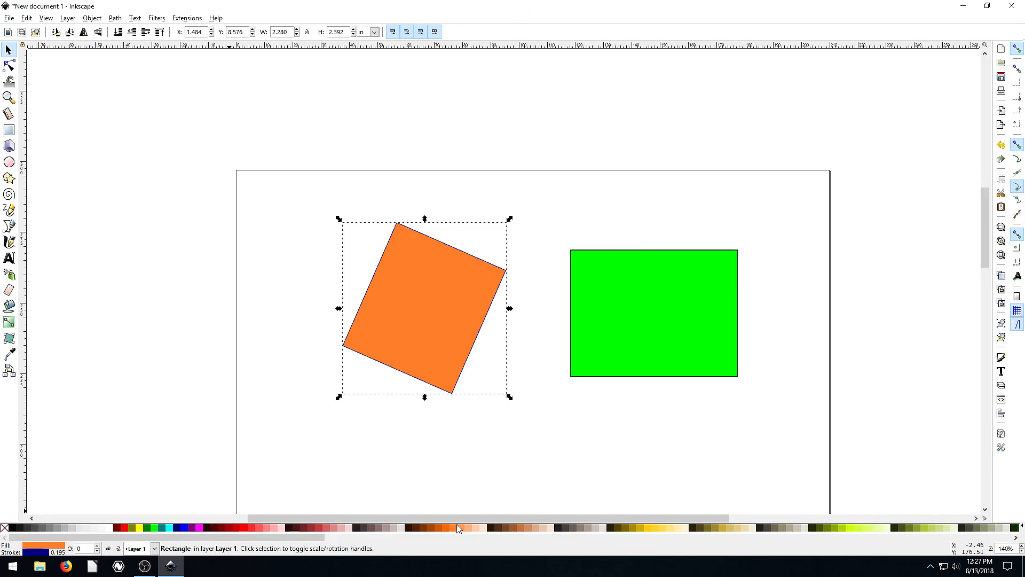
{"action": "left_click", "coordinate": [240, 528]}
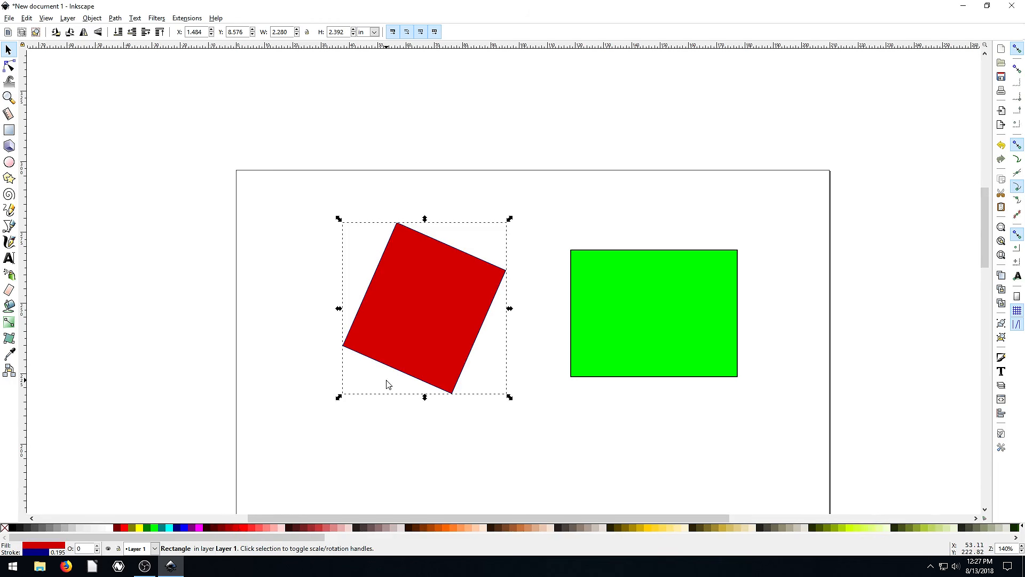
{"action": "left_click", "coordinate": [170, 529]}
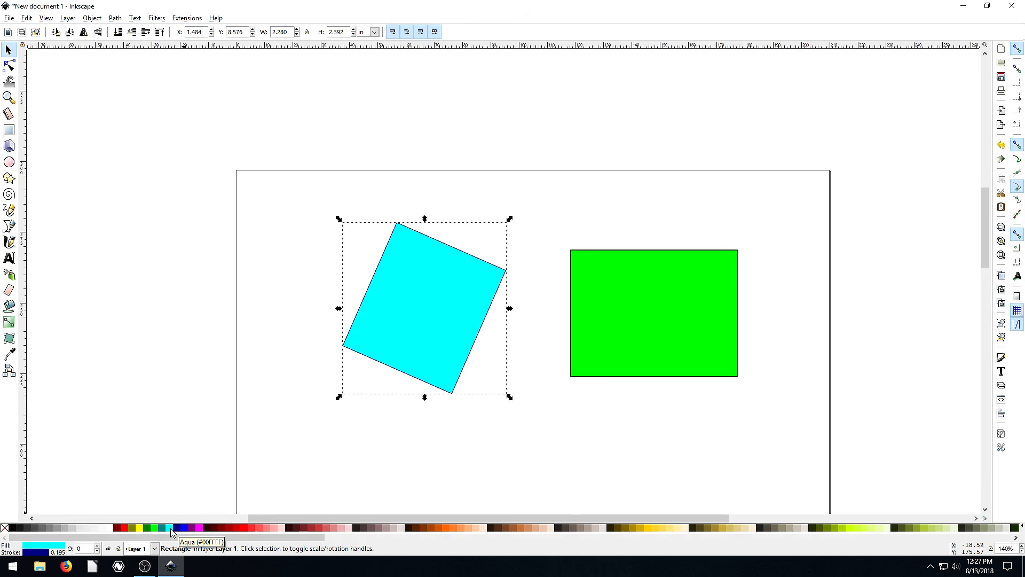
- Move both rectangles slightly up and to the left, placing the green one at about X 4.36 in, Y 8.98 in
{"action": "scroll", "coordinate": [313, 375], "scroll_direction": "down", "scroll_amount": 3}
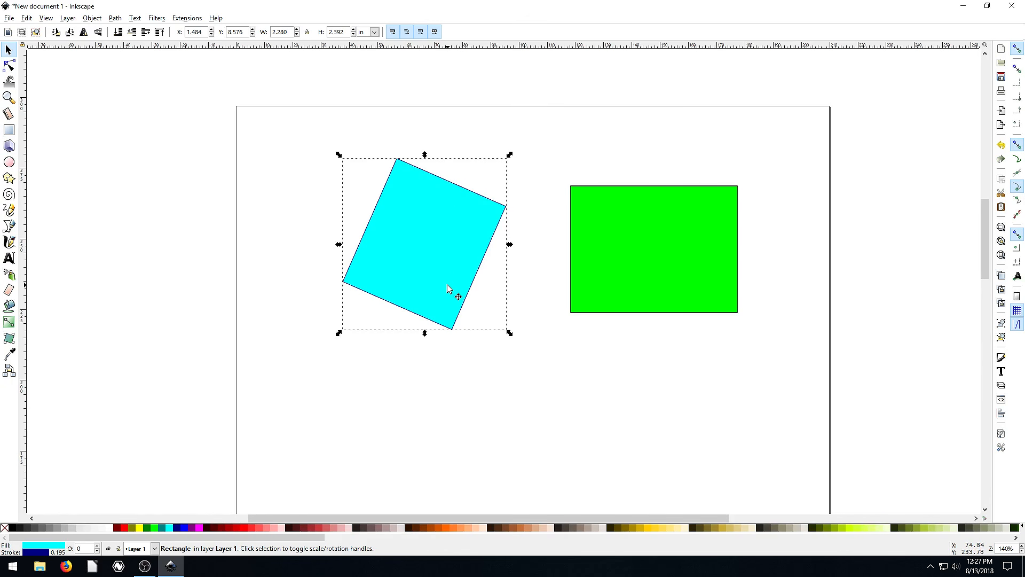
{"action": "mouse_move", "coordinate": [405, 248]}
{"action": "left_mouse_down"}
{"action": "mouse_move", "coordinate": [371, 238]}
{"action": "mouse_move", "coordinate": [394, 239]}
{"action": "left_mouse_up"}
{"action": "left_click_drag", "start_coordinate": [616, 255], "coordinate": [597, 240]}
{"action": "left_click", "coordinate": [416, 240]}
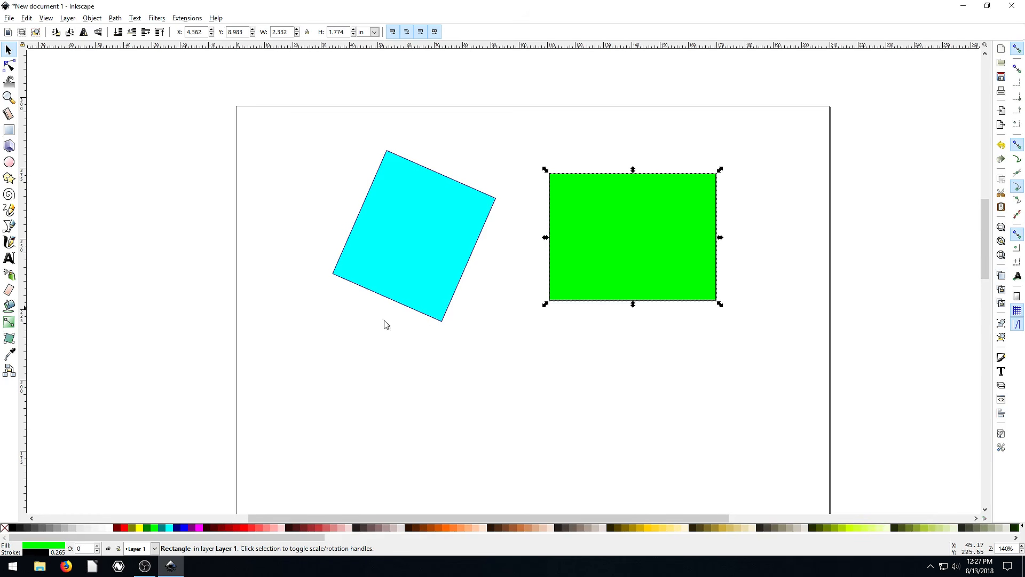
- Save the document to the Desktop as an Inkscape SVG named drawing
{"action": "scroll", "coordinate": [427, 329], "scroll_direction": "down", "scroll_amount": 5}
{"action": "scroll", "coordinate": [476, 332], "scroll_direction": "up", "scroll_amount": 7}
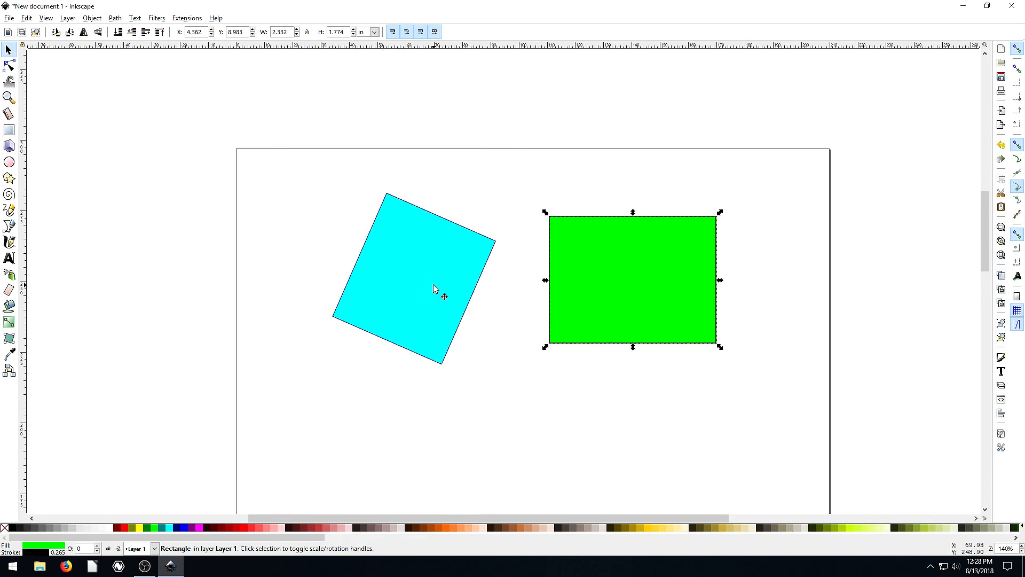
{"action": "left_click", "coordinate": [9, 19]}
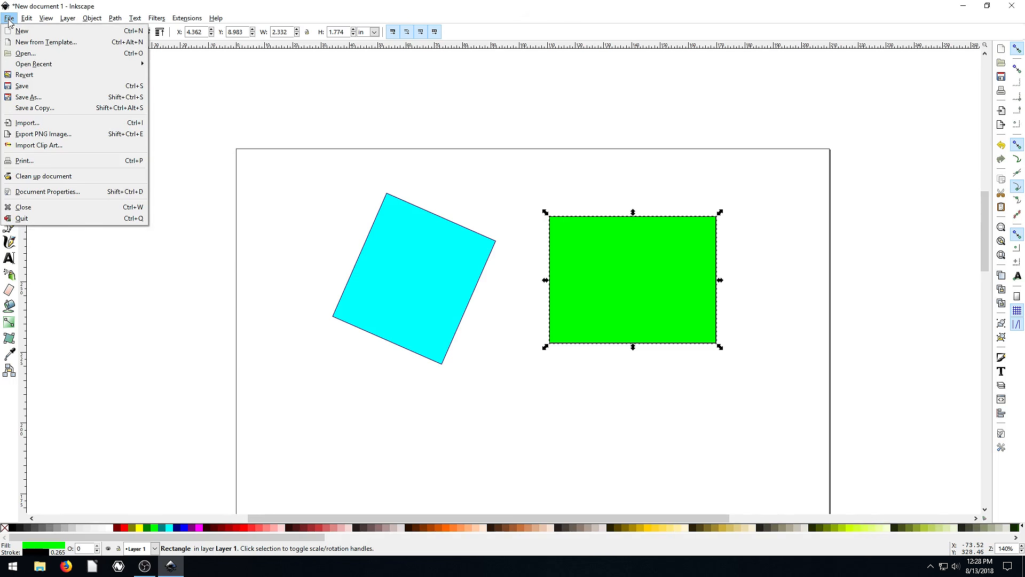
{"action": "left_click", "coordinate": [21, 86]}
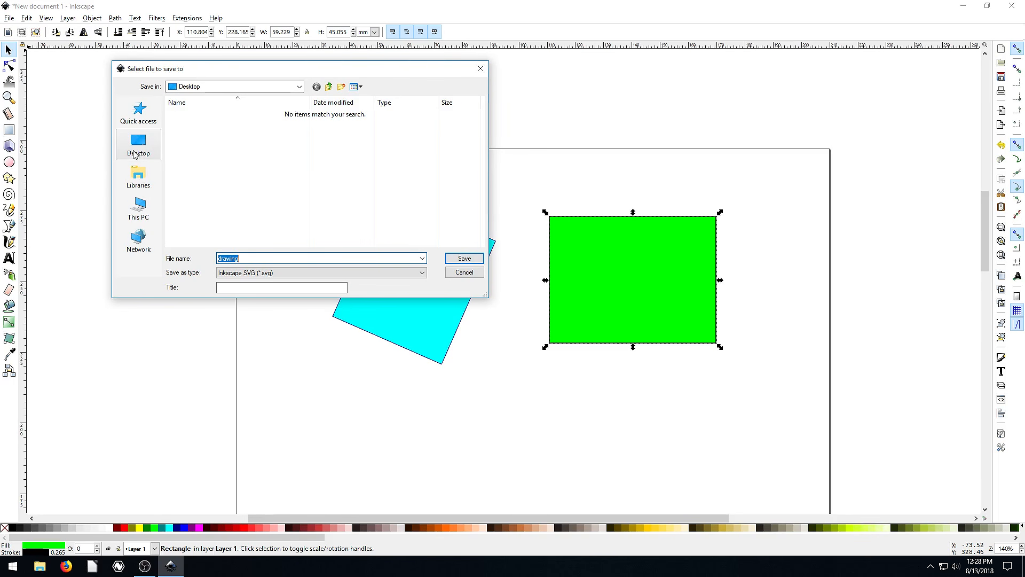
{"action": "left_click", "coordinate": [135, 153]}
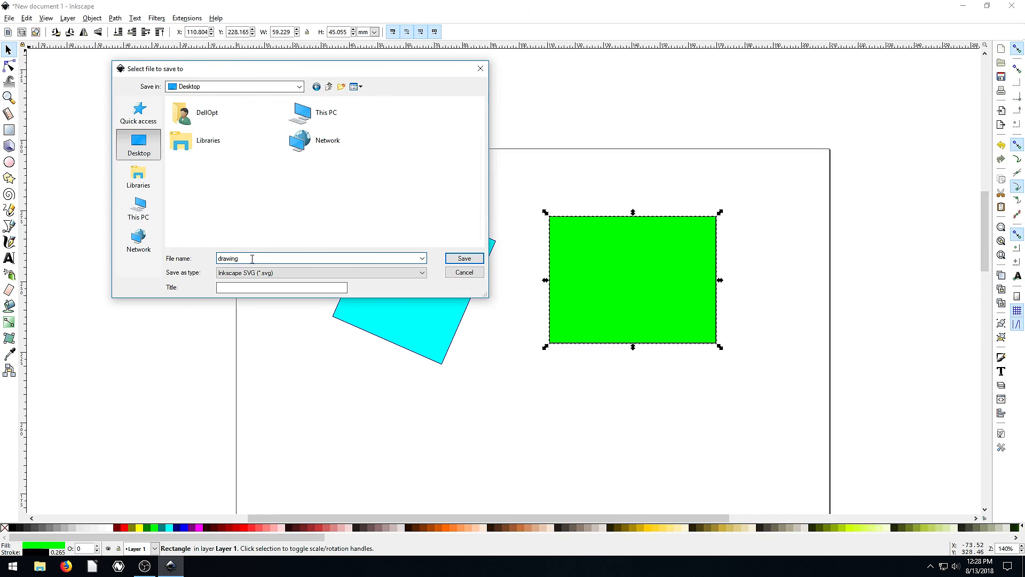
{"action": "left_click", "coordinate": [463, 259]}
- Close Inkscape and reopen the saved drawing file from the desktop
{"action": "scroll", "coordinate": [307, 259], "scroll_direction": "down", "scroll_amount": 10}
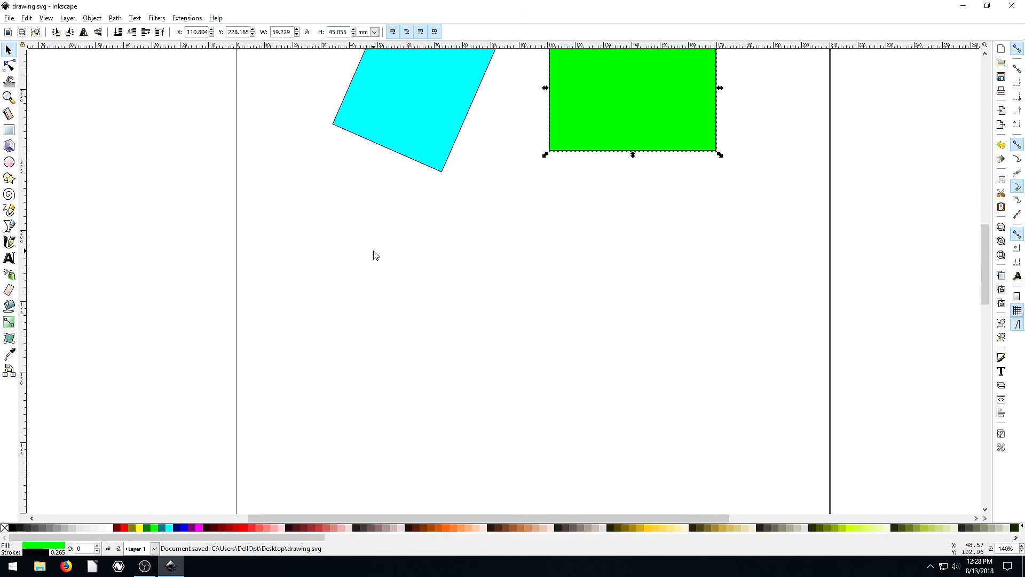
{"action": "scroll", "coordinate": [424, 302], "scroll_direction": "up", "scroll_amount": 6}
{"action": "scroll", "coordinate": [424, 304], "scroll_direction": "up", "scroll_amount": 5}
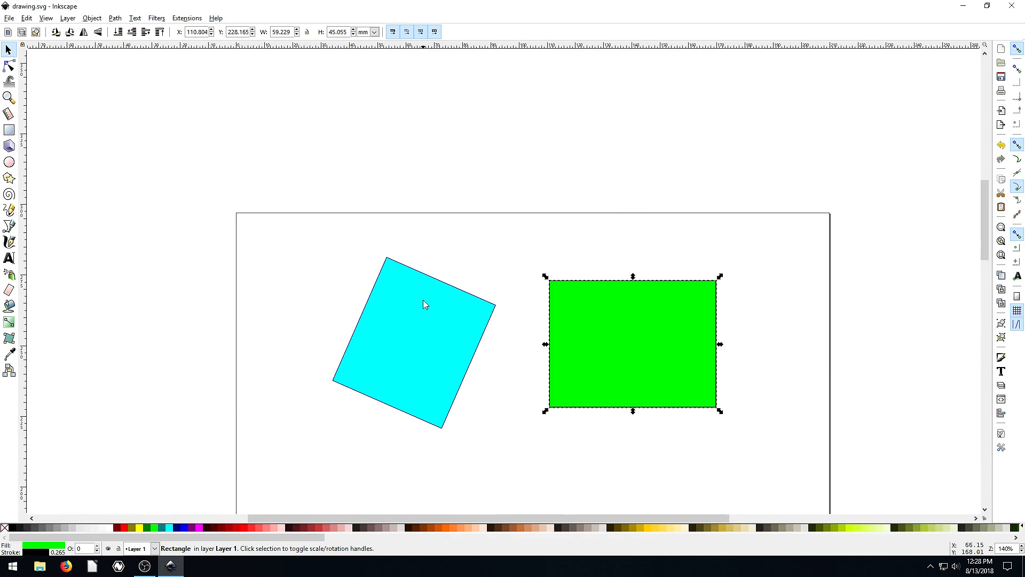
{"action": "scroll", "coordinate": [495, 324], "scroll_direction": "down", "scroll_amount": 2}
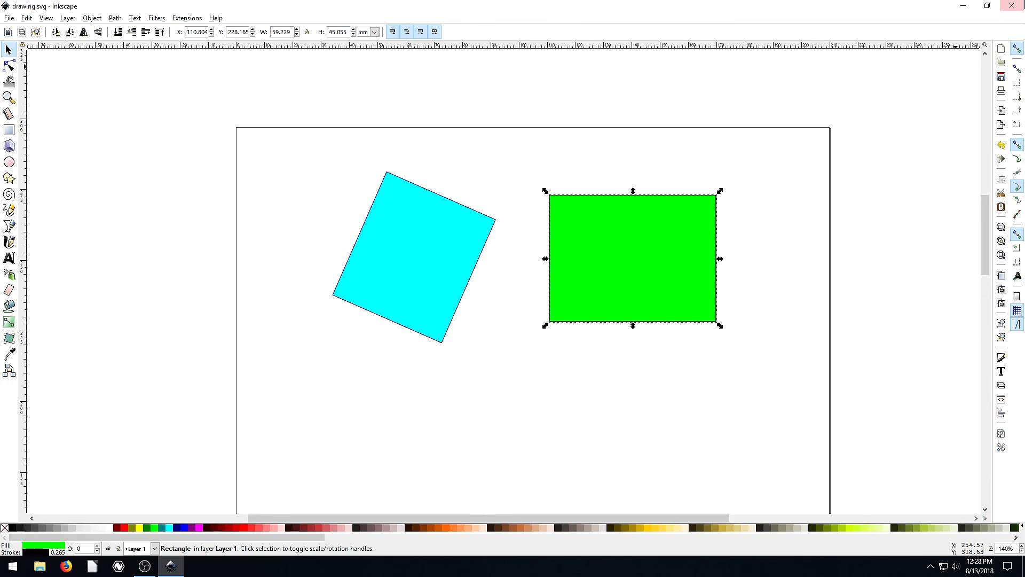
{"action": "left_click", "coordinate": [1011, 6]}
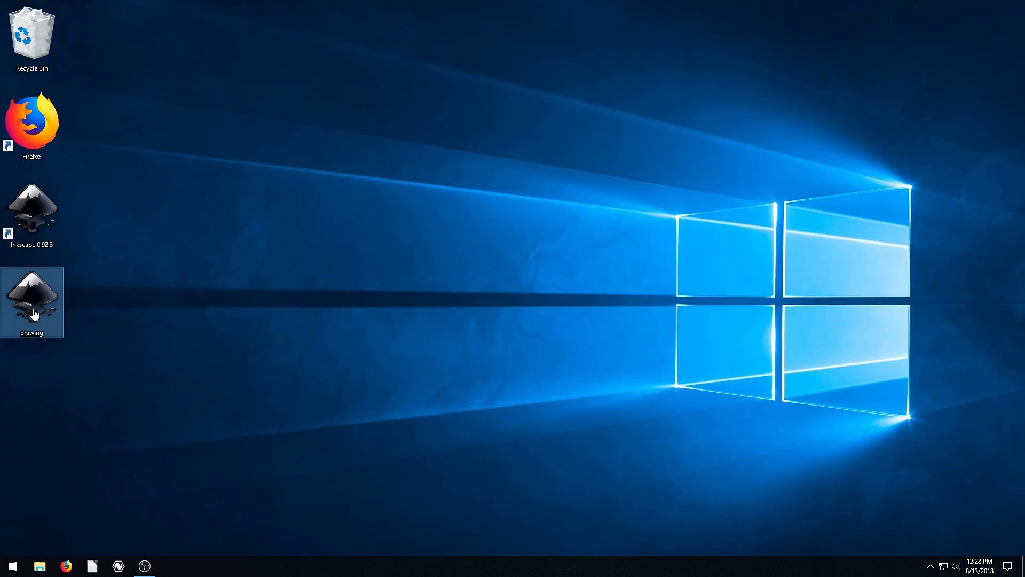
{"action": "double_click", "coordinate": [34, 317]}
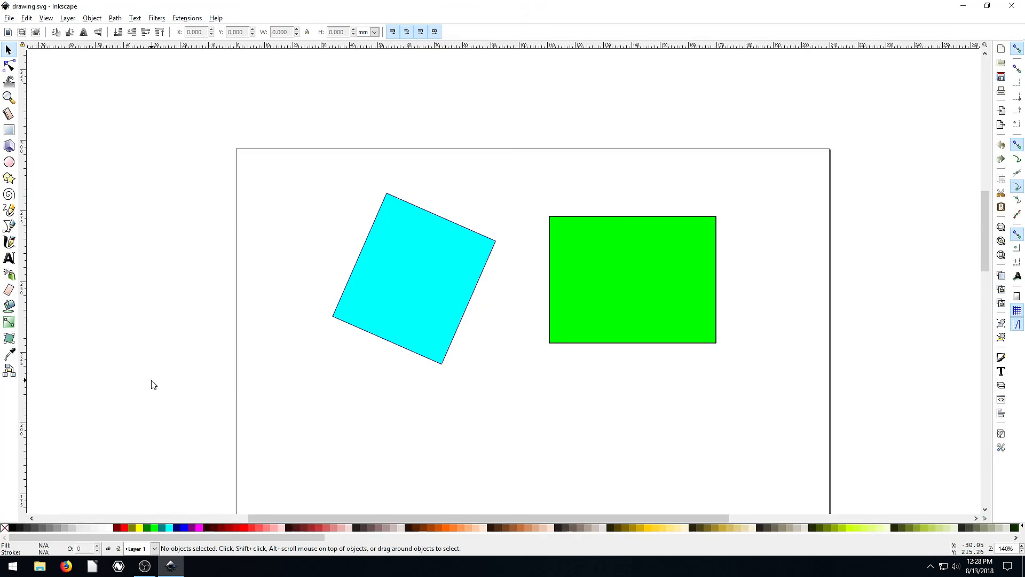
{"action": "scroll", "coordinate": [475, 307], "scroll_direction": "down", "scroll_amount": 9}
{"action": "scroll", "coordinate": [477, 304], "scroll_direction": "up", "scroll_amount": 7}
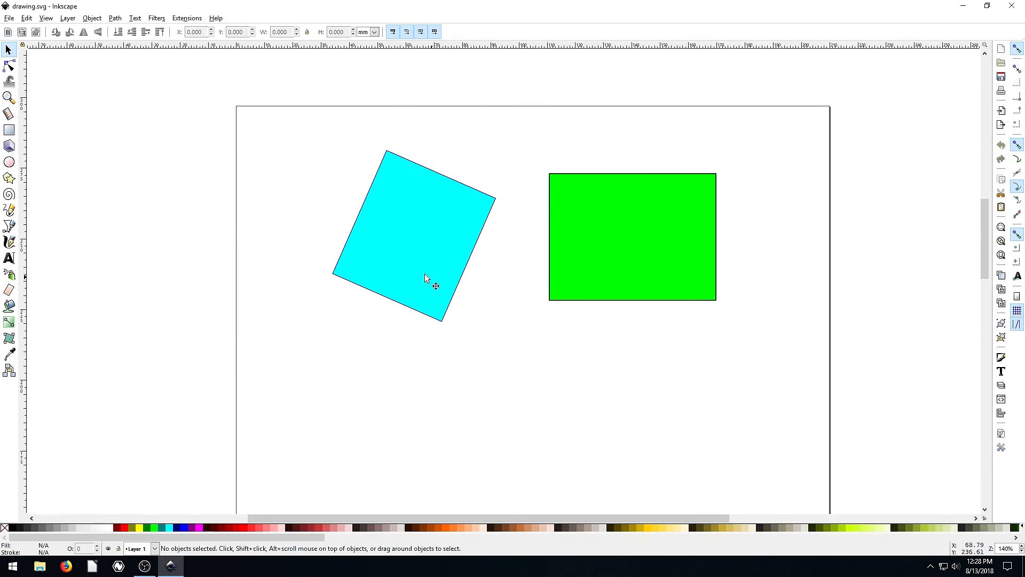
- Minimize Inkscape, move the drawing file's icon towards the middle of the desktop, and return to Inkscape
{"action": "left_click", "coordinate": [963, 6]}
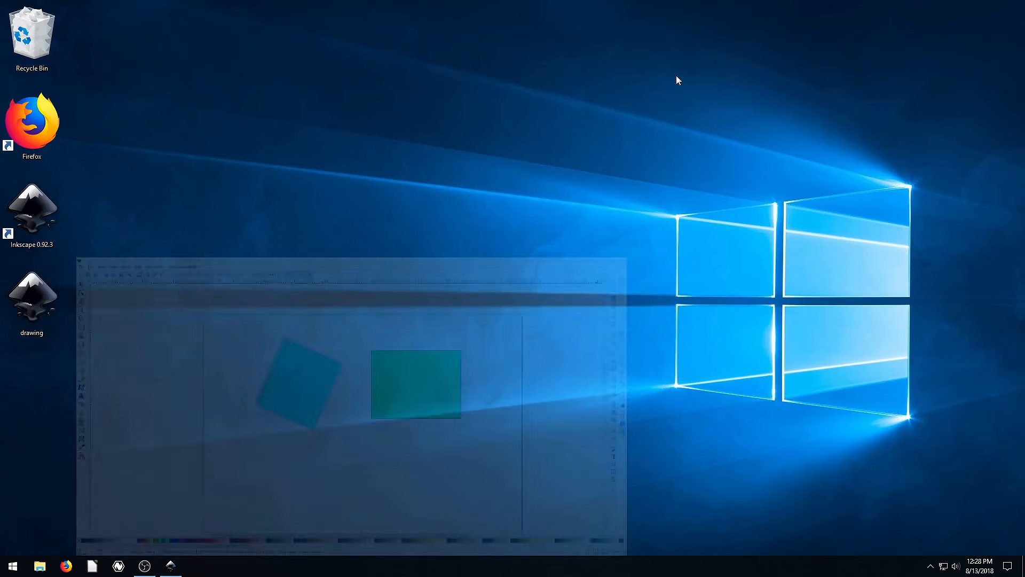
{"action": "left_click_drag", "start_coordinate": [32, 297], "coordinate": [417, 212]}
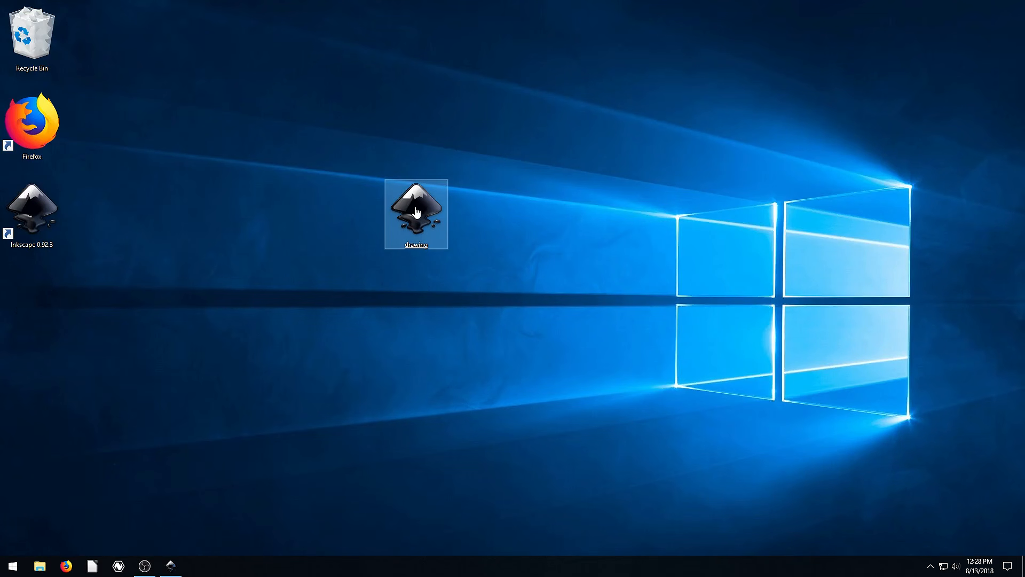
{"action": "left_click", "coordinate": [170, 565]}
- Move the green rectangle slightly to the right, place the aqua one at about X 41.28 mm, Y 214.42 mm, and deselect everything
{"action": "left_click", "coordinate": [366, 290]}
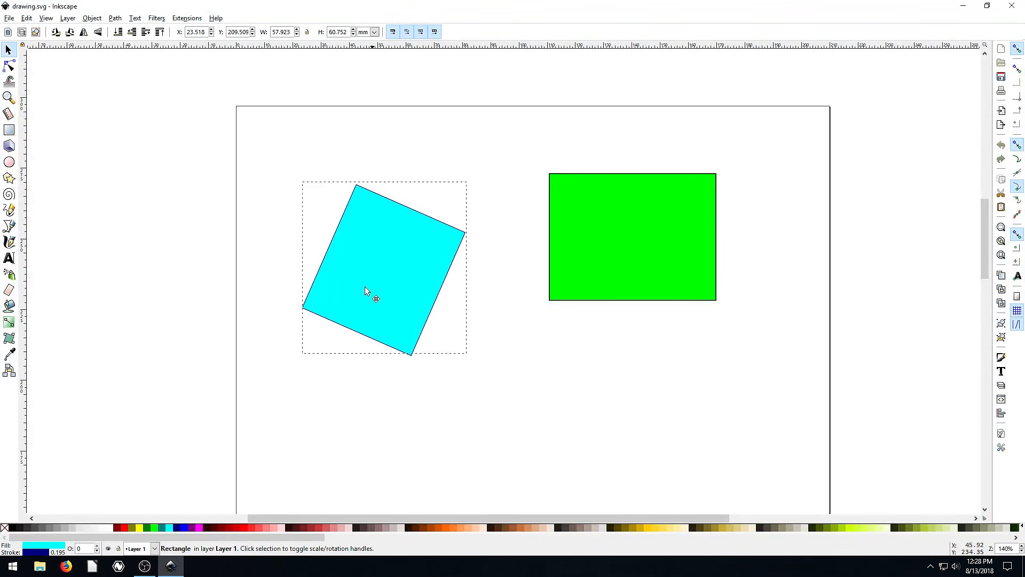
{"action": "left_click_drag", "start_coordinate": [615, 233], "coordinate": [653, 230]}
{"action": "left_click_drag", "start_coordinate": [400, 264], "coordinate": [448, 249]}
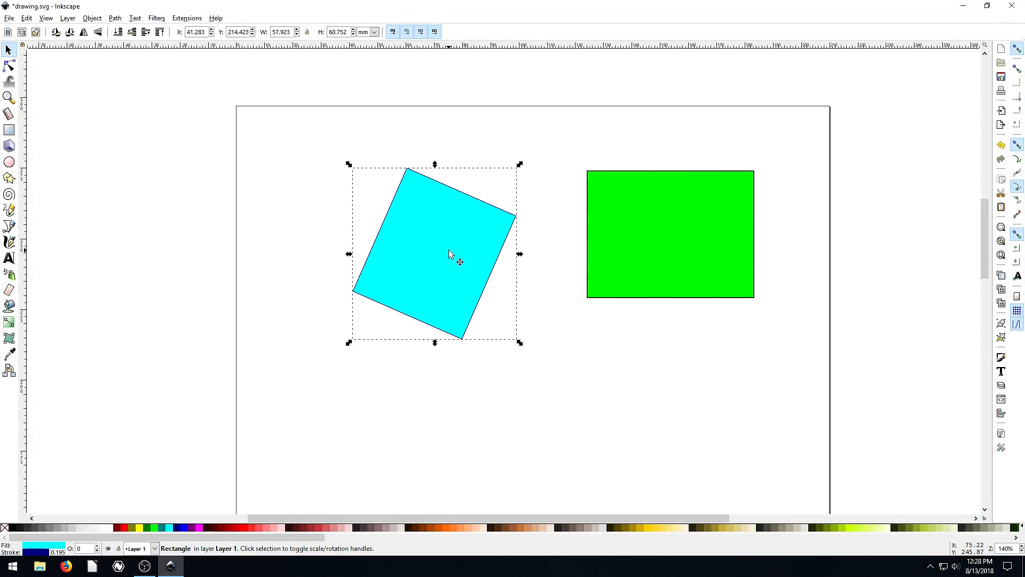
{"action": "left_click", "coordinate": [300, 212]}
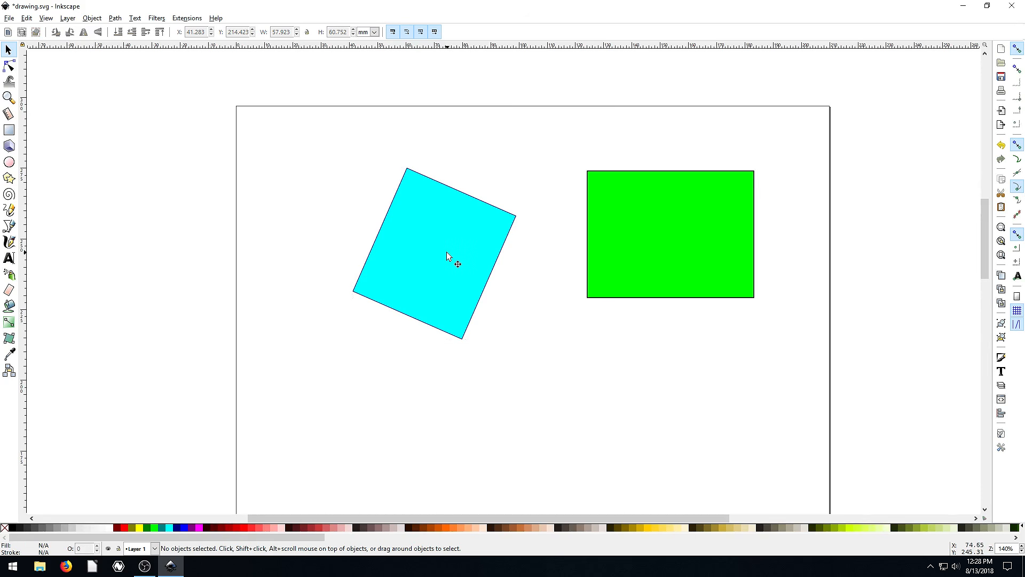
- Open the PNG image export settings and set the export area to Page
{"action": "left_click", "coordinate": [8, 18]}
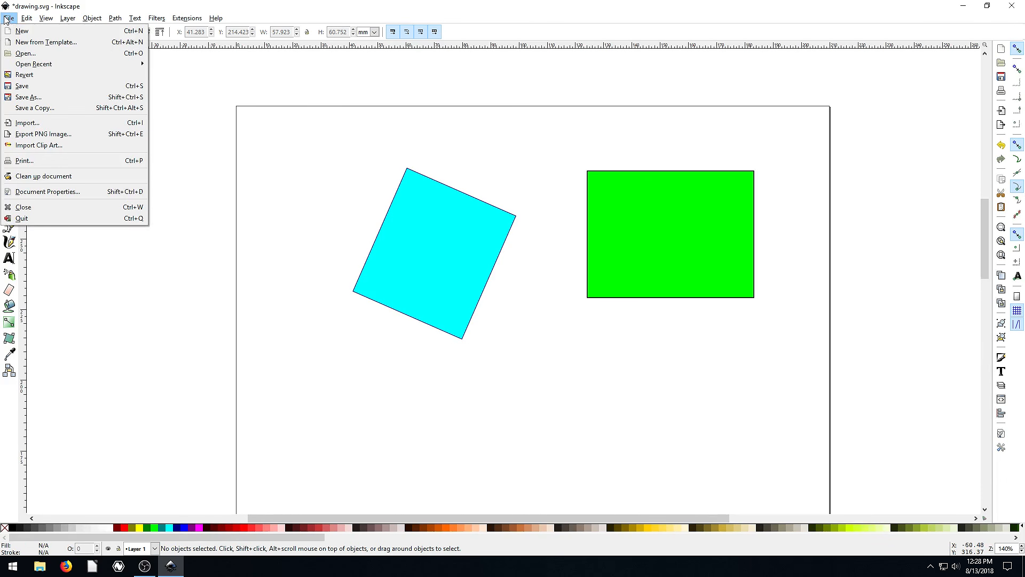
{"action": "left_click", "coordinate": [43, 135]}
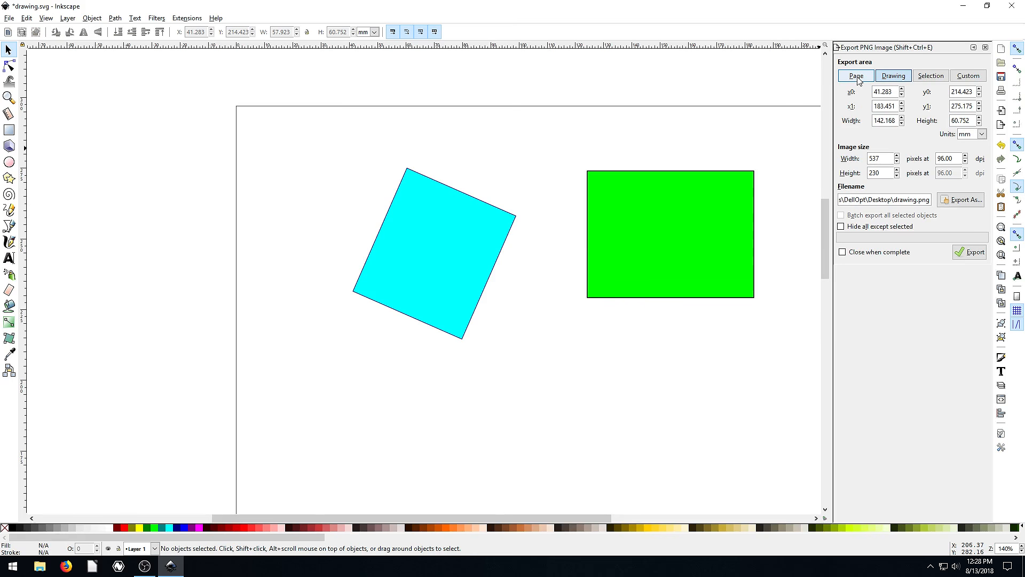
{"action": "left_click", "coordinate": [858, 77]}
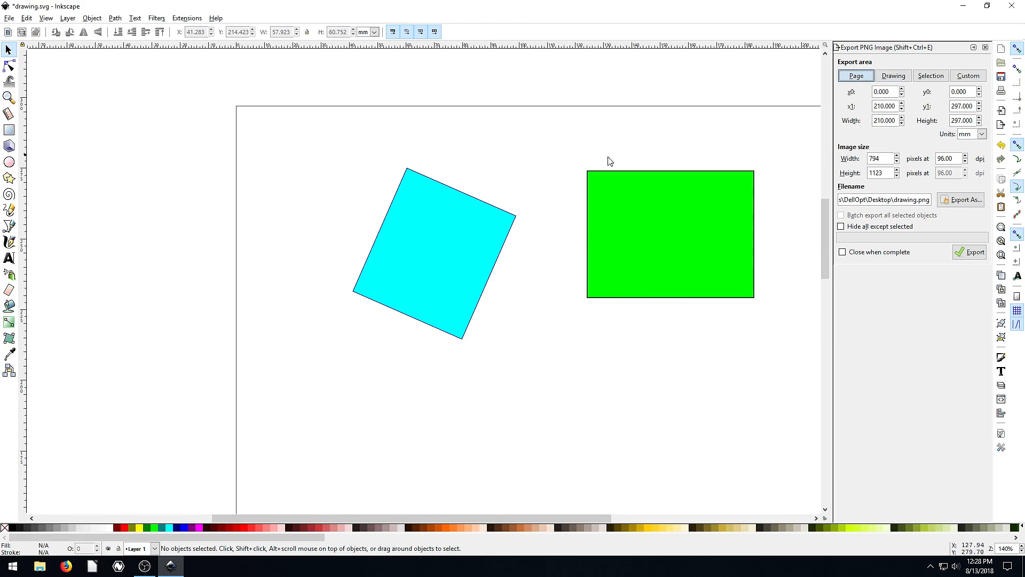
{"action": "left_click_drag", "start_coordinate": [617, 159], "coordinate": [498, 160]}
{"action": "key", "text": "minus"}
{"action": "key", "text": "minus"}
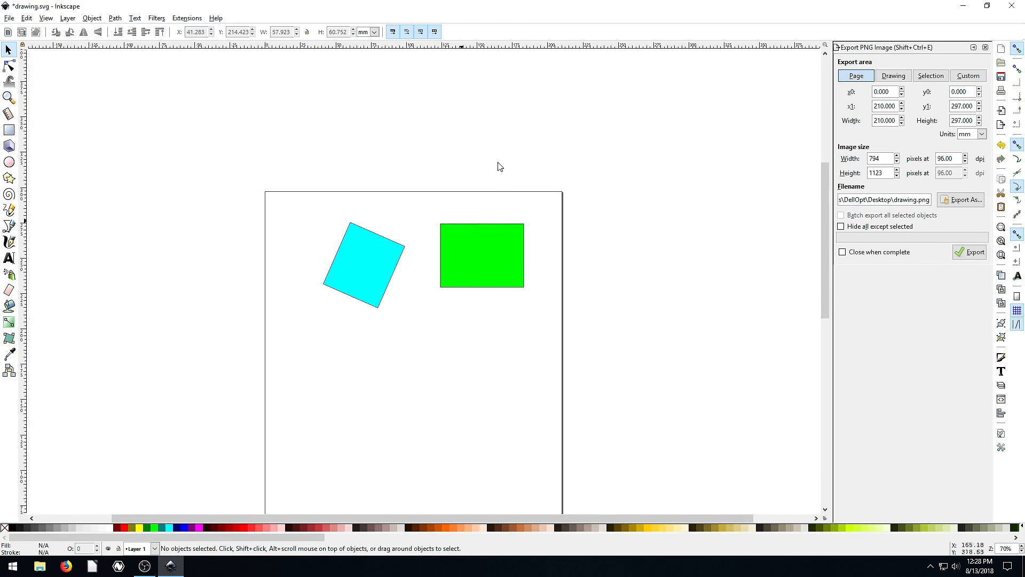
{"action": "left_click_drag", "start_coordinate": [448, 264], "coordinate": [440, 216]}
{"action": "key", "text": "minus"}
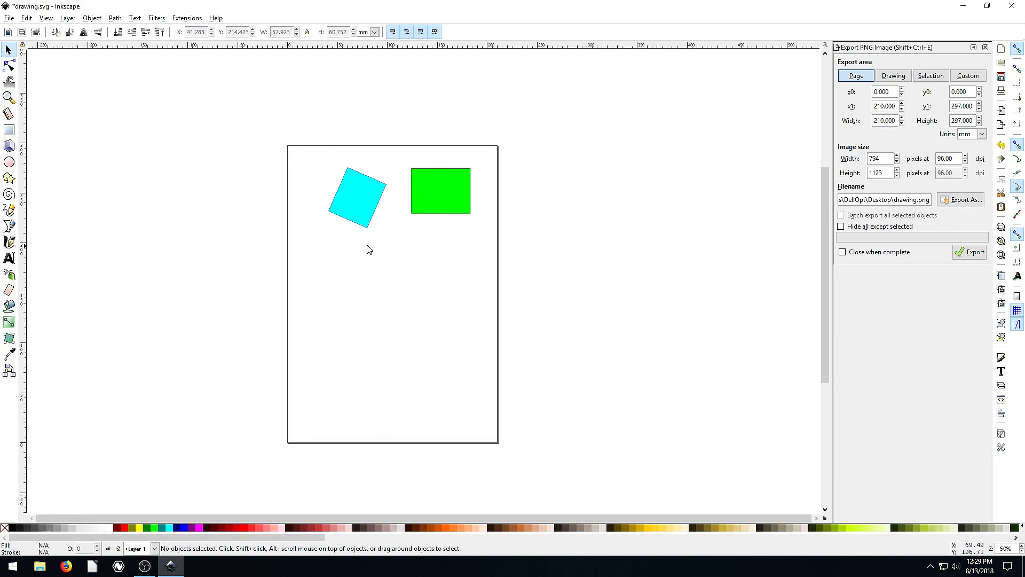
- Try the Selection export area with the green rectangle selected, switch the area to Drawing, and clear the selection
{"action": "left_click", "coordinate": [443, 195]}
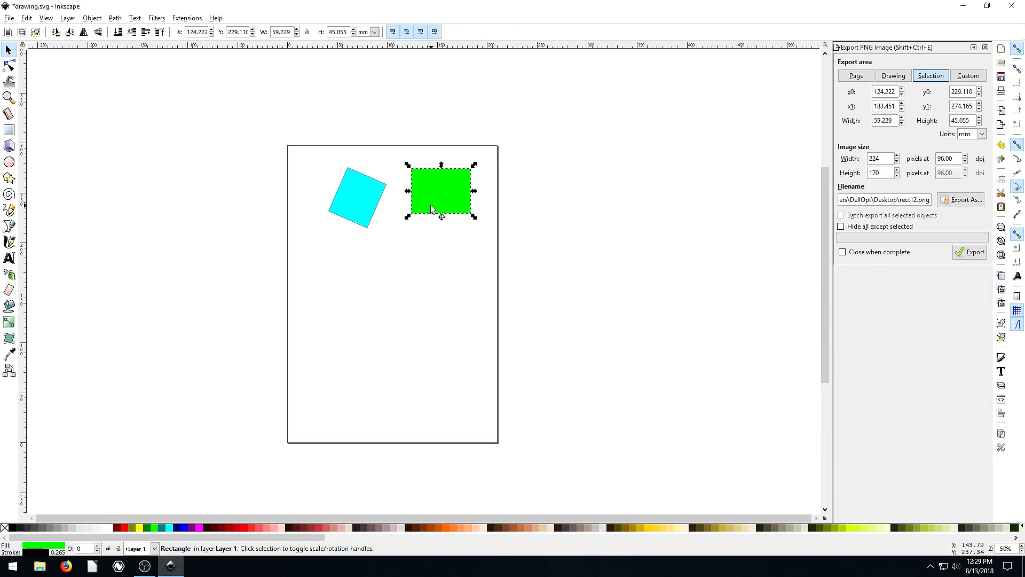
{"action": "left_click", "coordinate": [893, 75]}
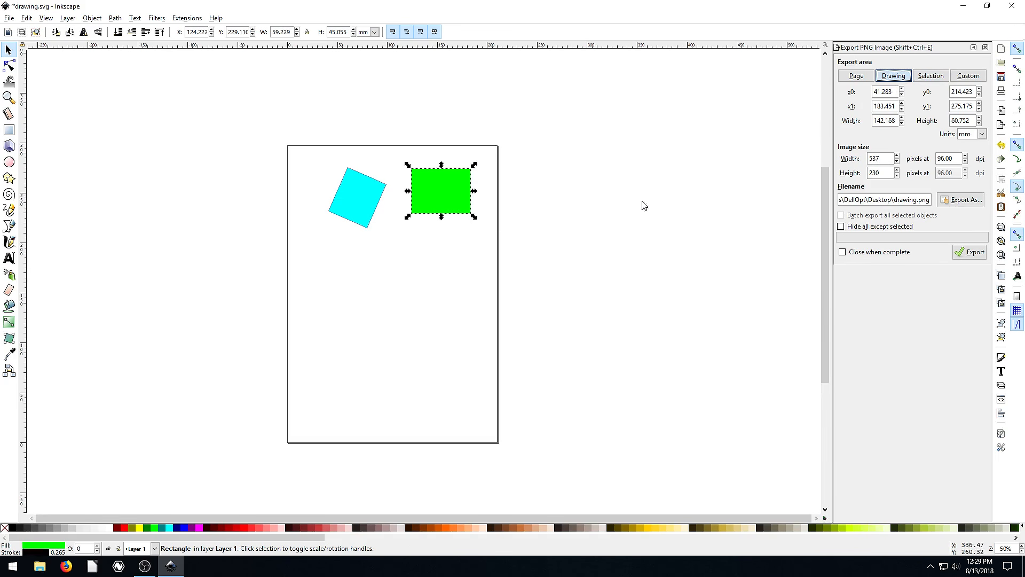
{"action": "left_click", "coordinate": [525, 229]}
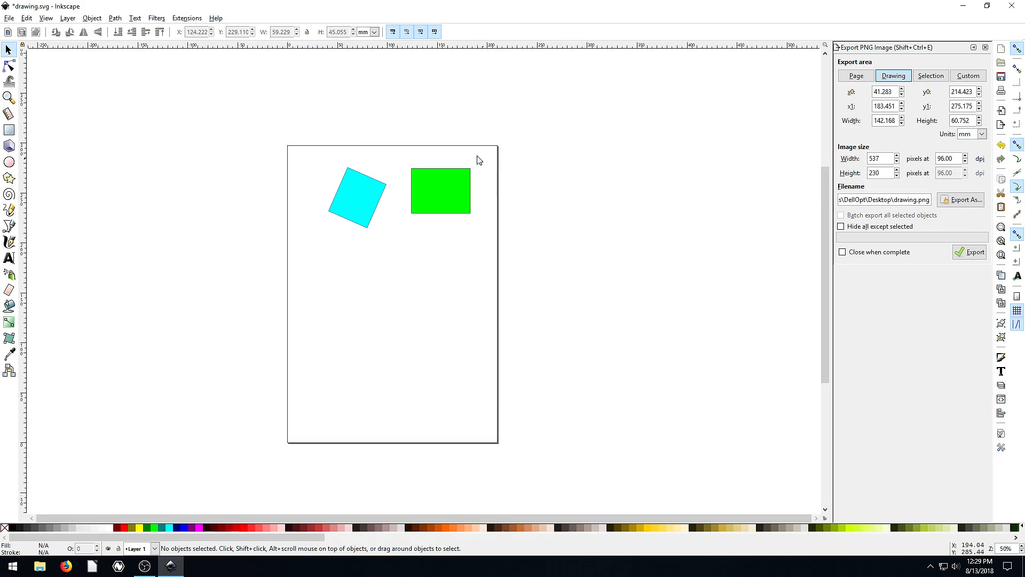
- Move both rectangles beyond the page borders and back onto the page, placing the aqua one at about X 19.37 mm, Y 183.95 mm
{"action": "left_click_drag", "start_coordinate": [442, 198], "coordinate": [554, 204]}
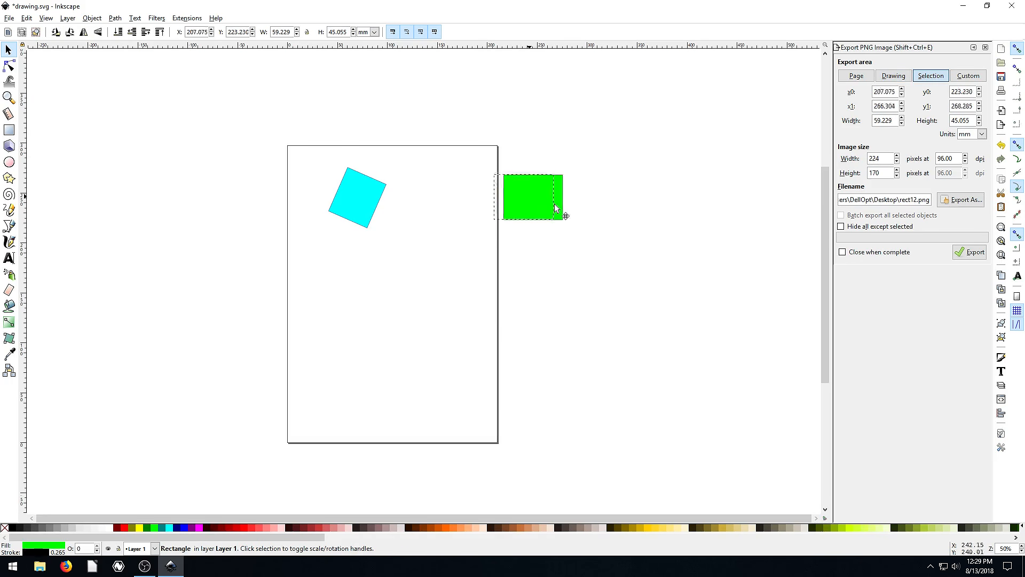
{"action": "left_click_drag", "start_coordinate": [348, 201], "coordinate": [278, 240]}
{"action": "left_click_drag", "start_coordinate": [550, 195], "coordinate": [404, 211]}
{"action": "left_click_drag", "start_coordinate": [316, 243], "coordinate": [363, 234]}
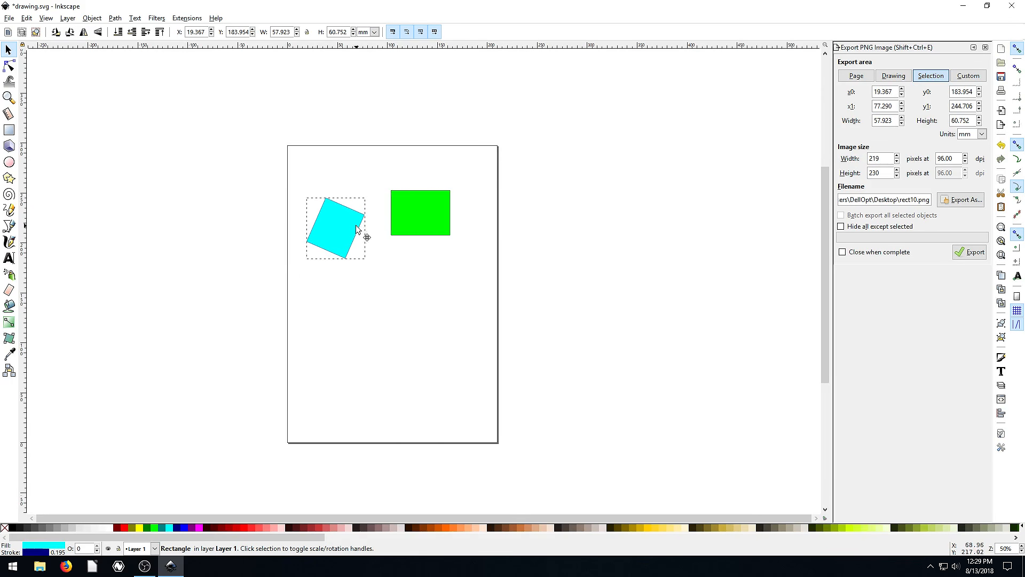
- Export the whole page to the Desktop as drawing.png at 794 by 1123 pixels
{"action": "left_click", "coordinate": [855, 76]}
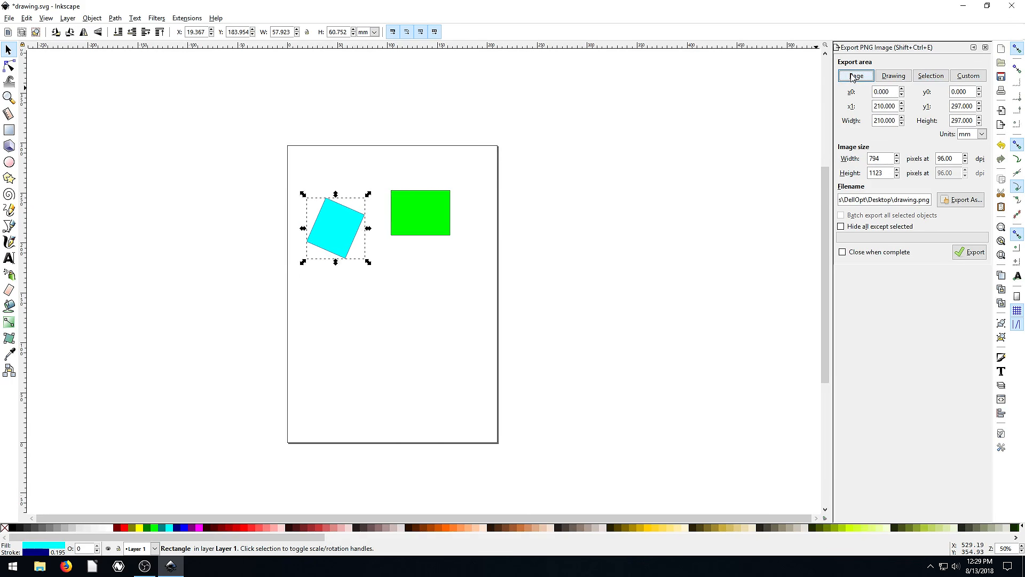
{"action": "left_click", "coordinate": [880, 199]}
{"action": "left_click", "coordinate": [969, 252]}
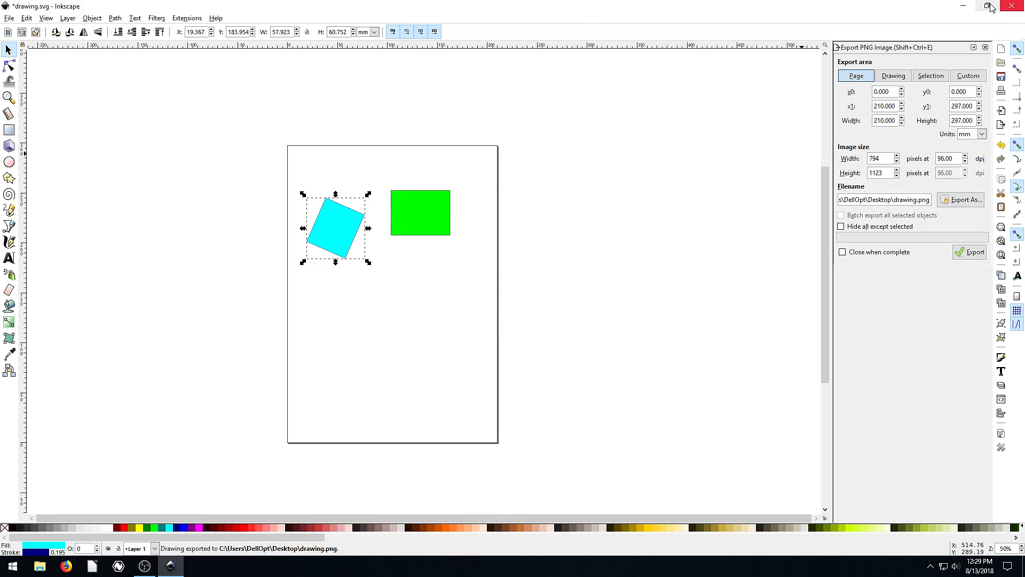
- Open the exported drawing.png from the desktop in ImageGlass to check the rectangles and background, and close the viewer
{"action": "left_click", "coordinate": [963, 6]}
{"action": "left_click_drag", "start_coordinate": [28, 302], "coordinate": [225, 320]}
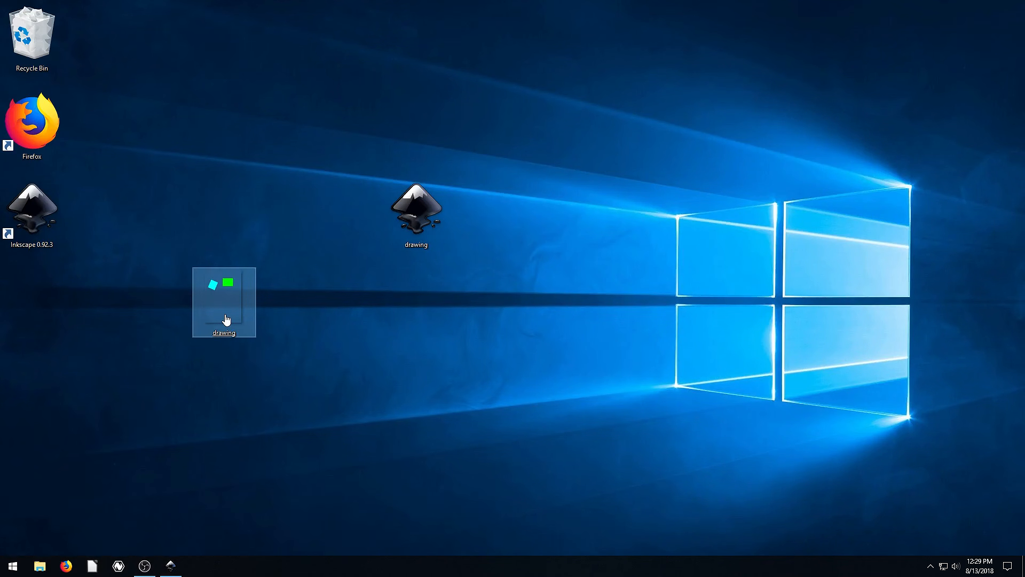
{"action": "double_click", "coordinate": [227, 319]}
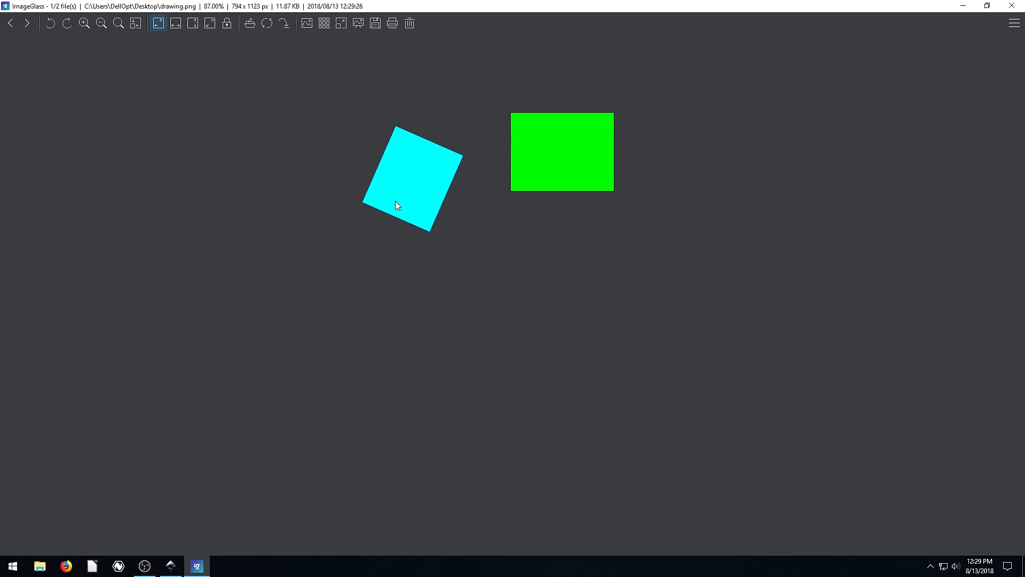
{"action": "left_click", "coordinate": [1012, 6]}
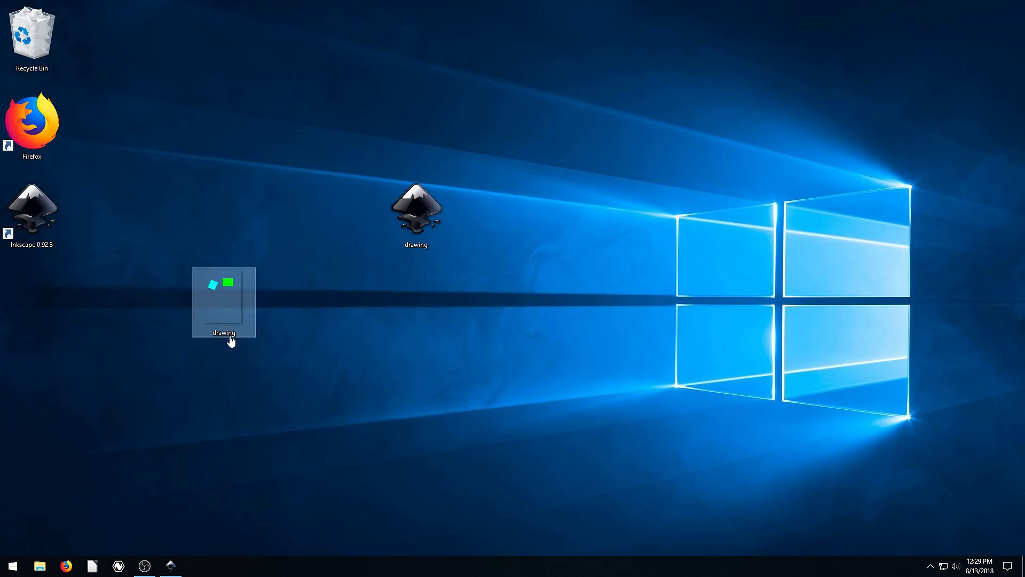
- Move the PNG and SVG drawing files back beneath the Inkscape shortcut on the desktop, and return to Inkscape
{"action": "mouse_move", "coordinate": [227, 338]}
{"action": "left_mouse_down"}
{"action": "mouse_move", "coordinate": [237, 280]}
{"action": "mouse_move", "coordinate": [307, 364]}
{"action": "mouse_move", "coordinate": [165, 334]}
{"action": "mouse_move", "coordinate": [43, 369]}
{"action": "left_mouse_up"}
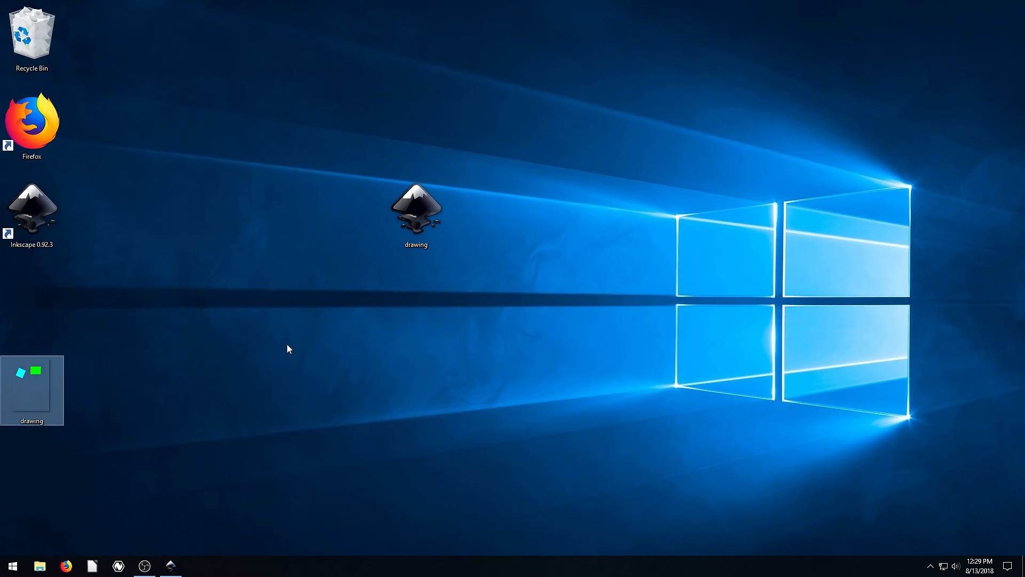
{"action": "left_click", "coordinate": [404, 221]}
{"action": "left_click_drag", "start_coordinate": [404, 222], "coordinate": [40, 303]}
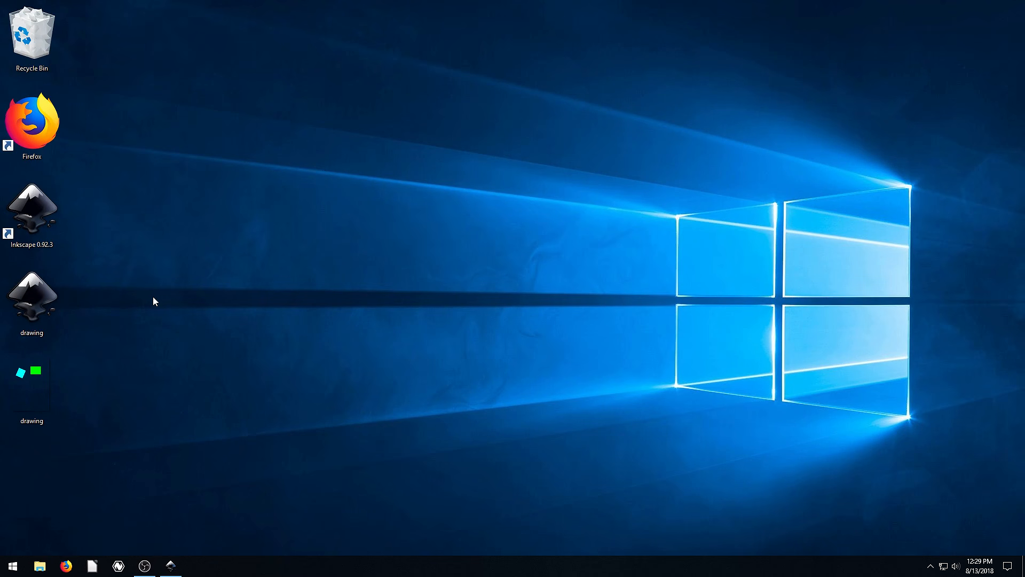
{"action": "left_click", "coordinate": [171, 565]}
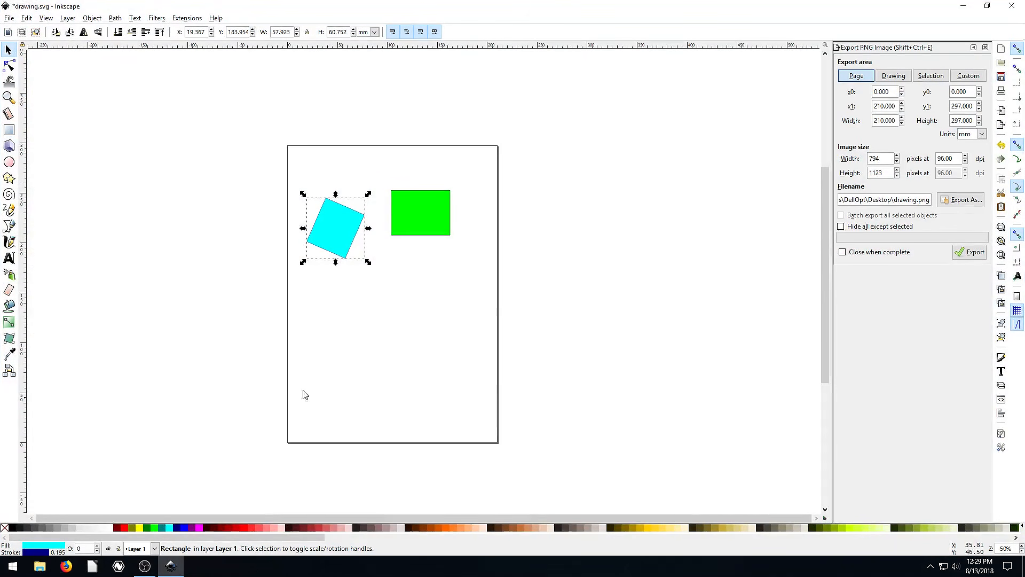